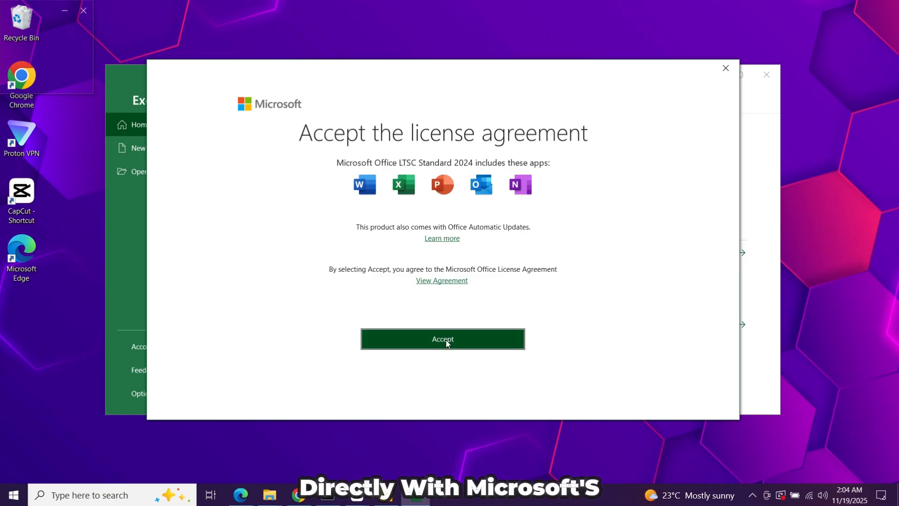
- Accept the Microsoft Office LTSC Standard 2024 license agreement and reposition the Excel window on the desktop
left_click(443, 339)
left_click_drag(781, 65, 859, 22)
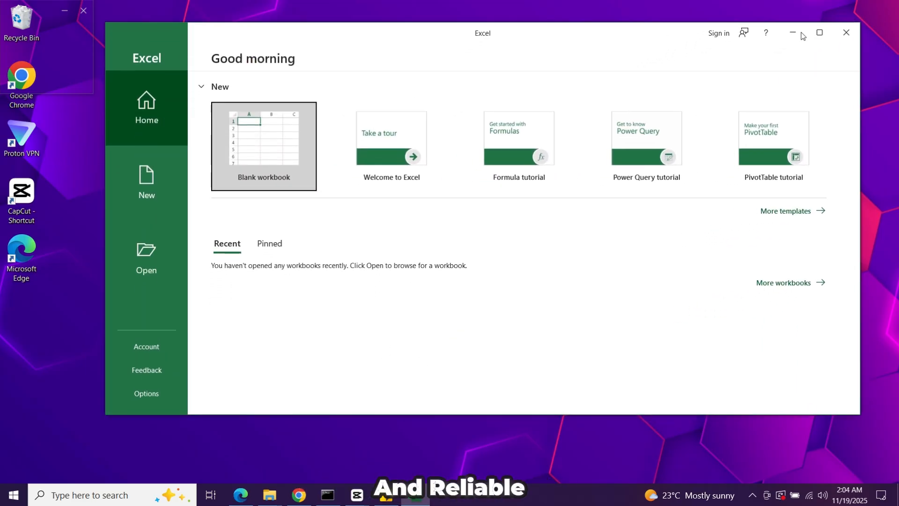
left_click_drag(663, 40, 646, 65)
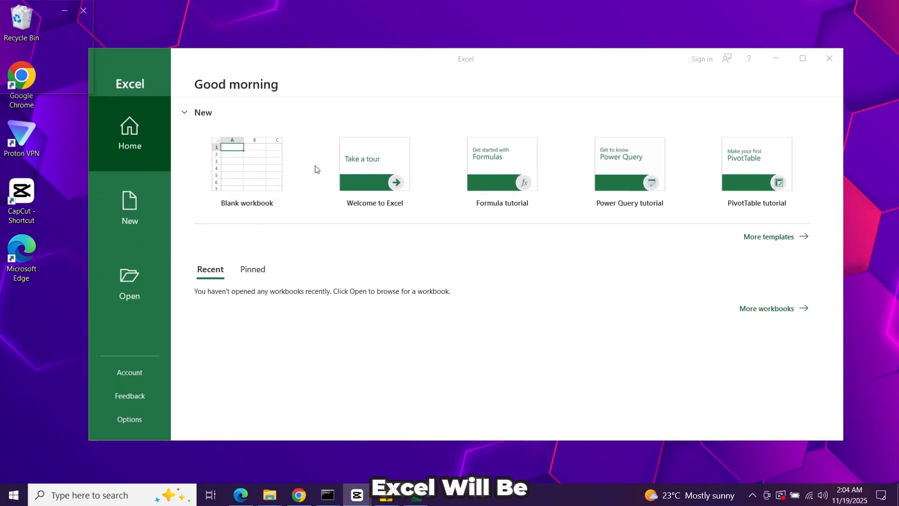
- Create a blank workbook and enter "fixsoft" in A1, "subscribe" in A2 and "l" in A3
left_click(253, 176)
left_click(253, 182)
left_click(129, 184)
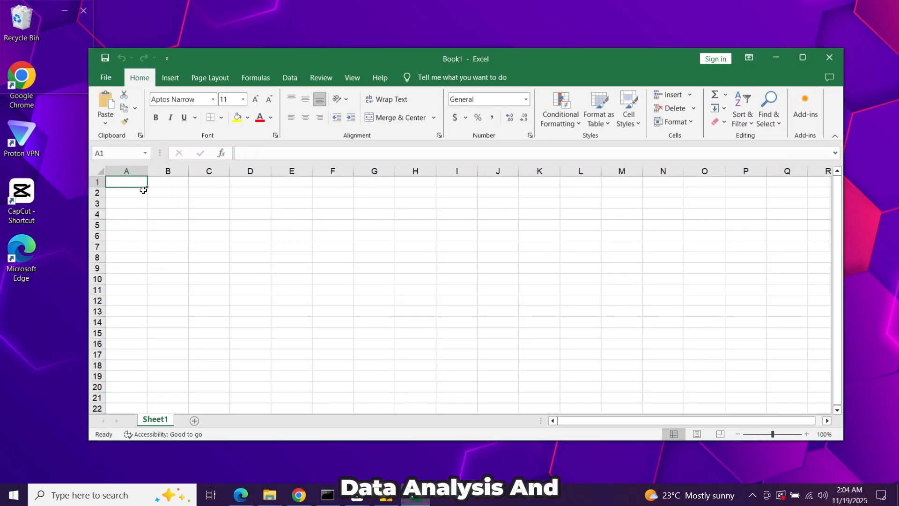
type("fixsoft")
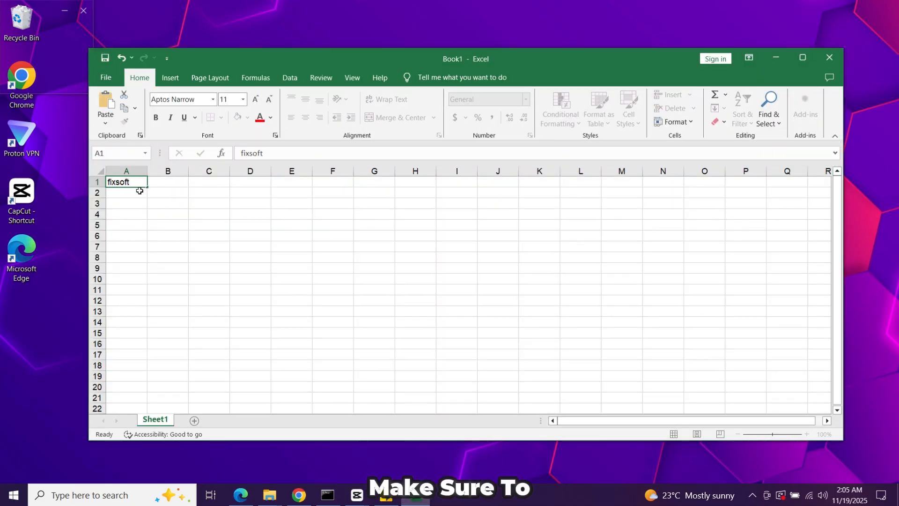
key("Return")
type("subscribe")
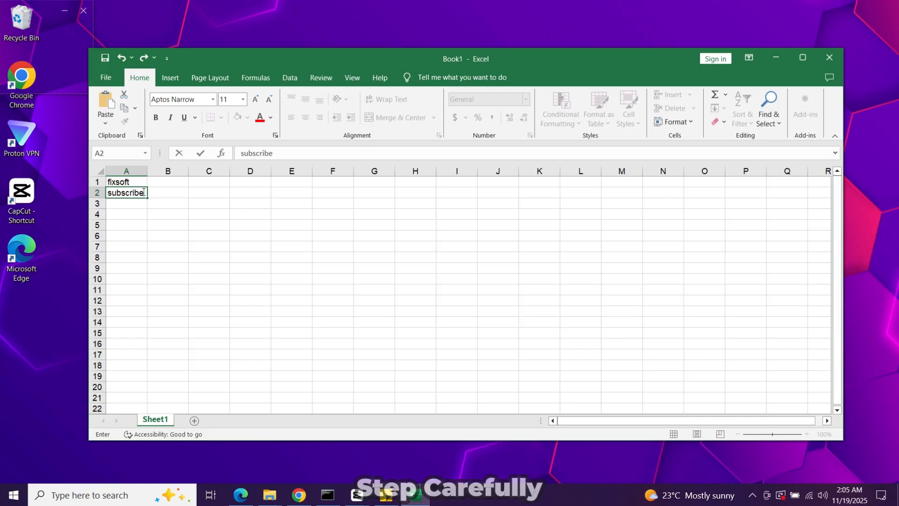
key("Return")
type("l")
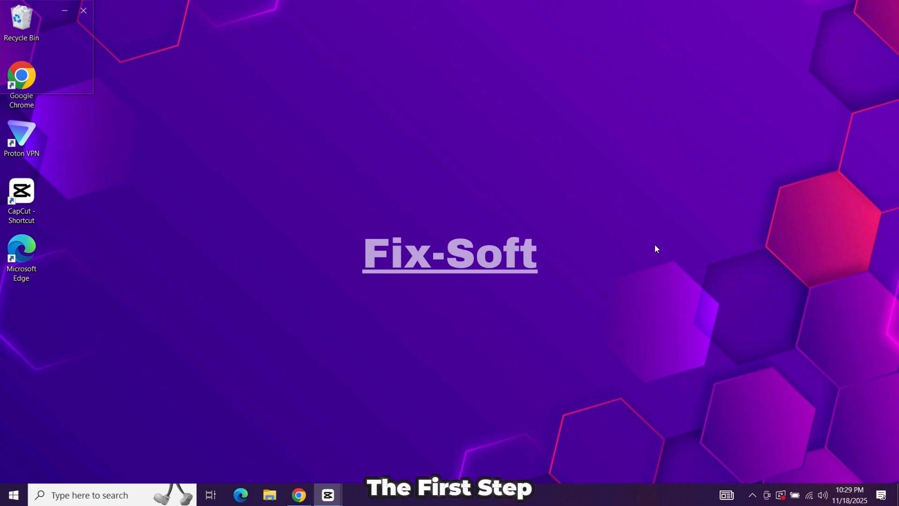
- Switch to Google Chrome and search the web for "office deployment tools"
left_click(299, 495)
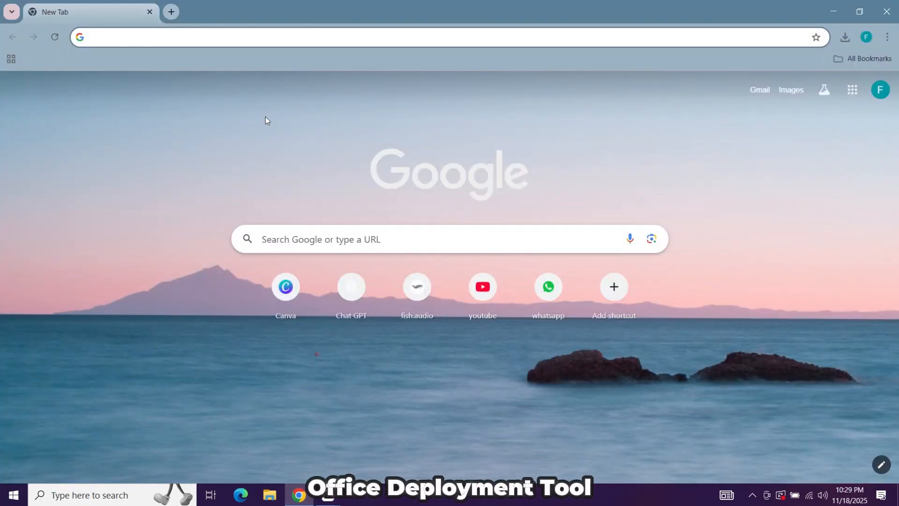
left_click(288, 35)
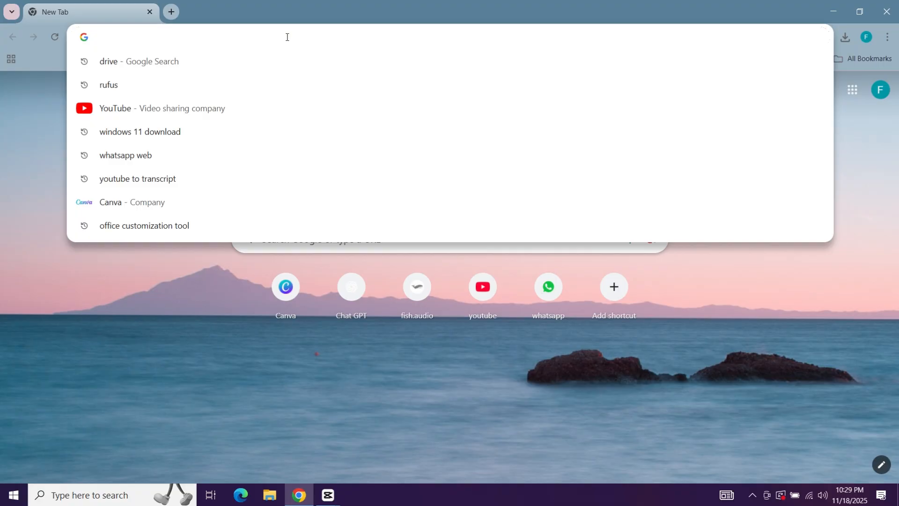
type("offic")
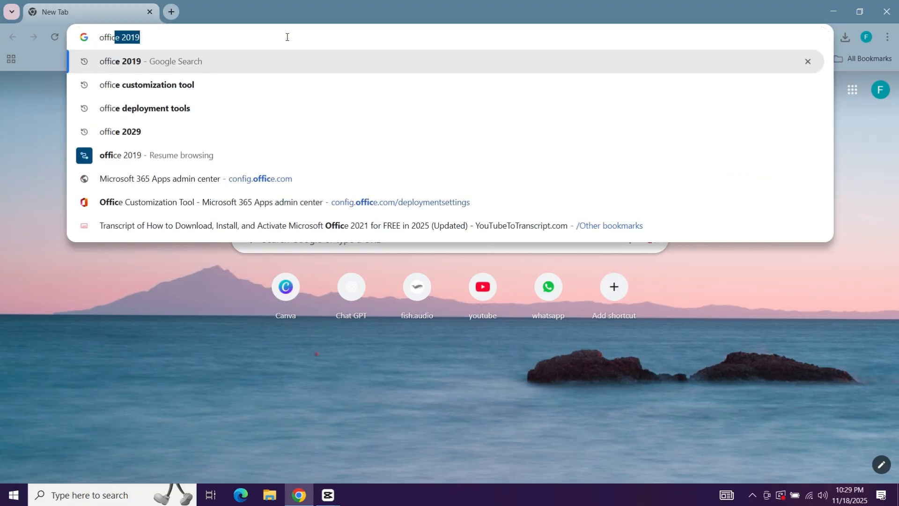
type("e dep")
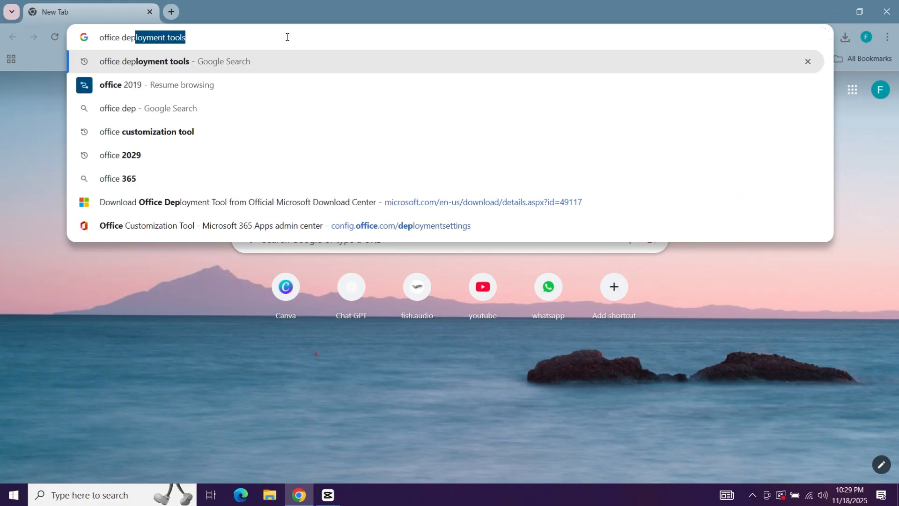
type("loyment")
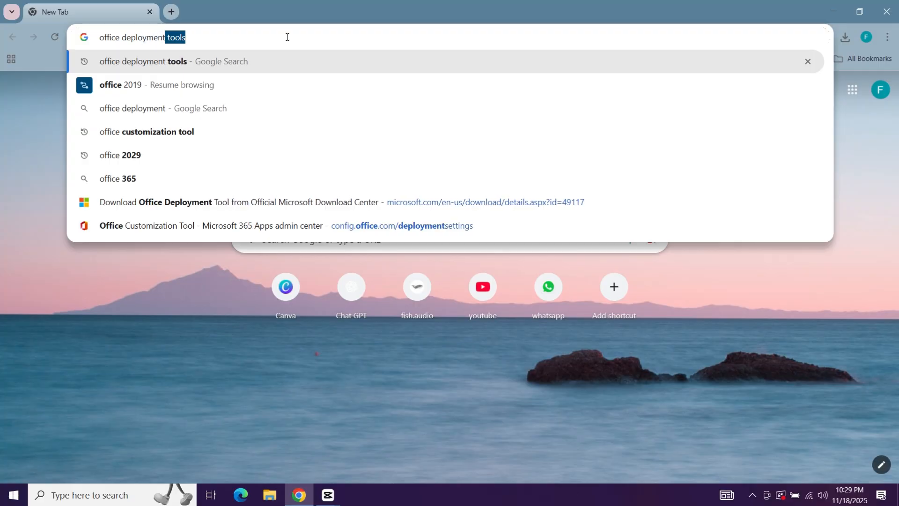
type(" tool")
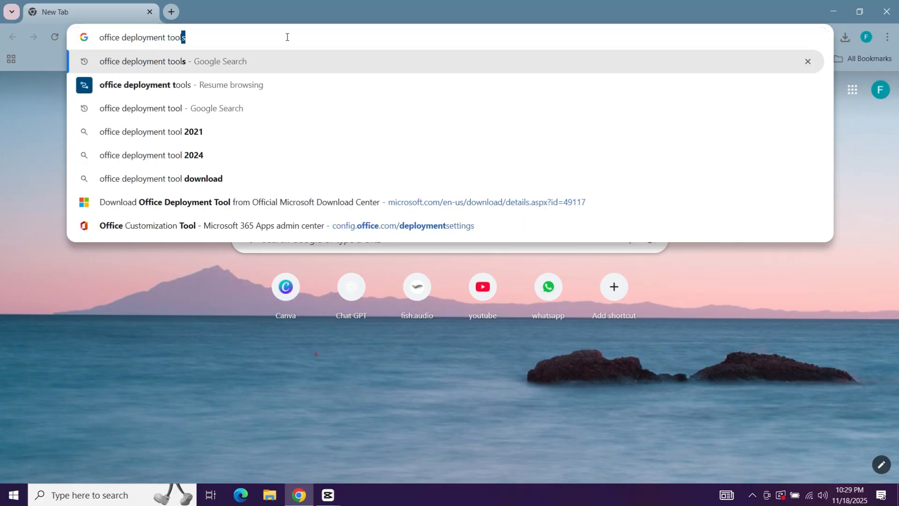
type("s")
key("Return")
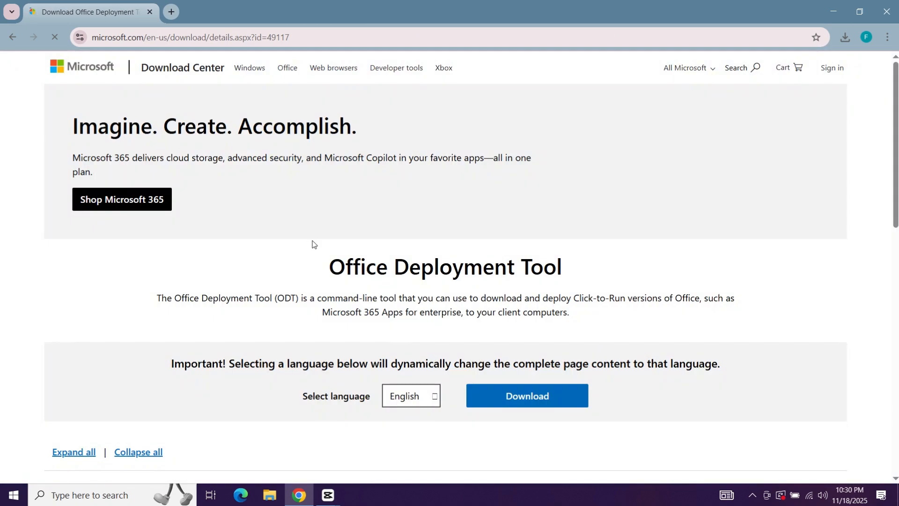
- Download the English version of the Office Deployment Tool and check its progress in the recent download history
left_click_drag(328, 267, 625, 279)
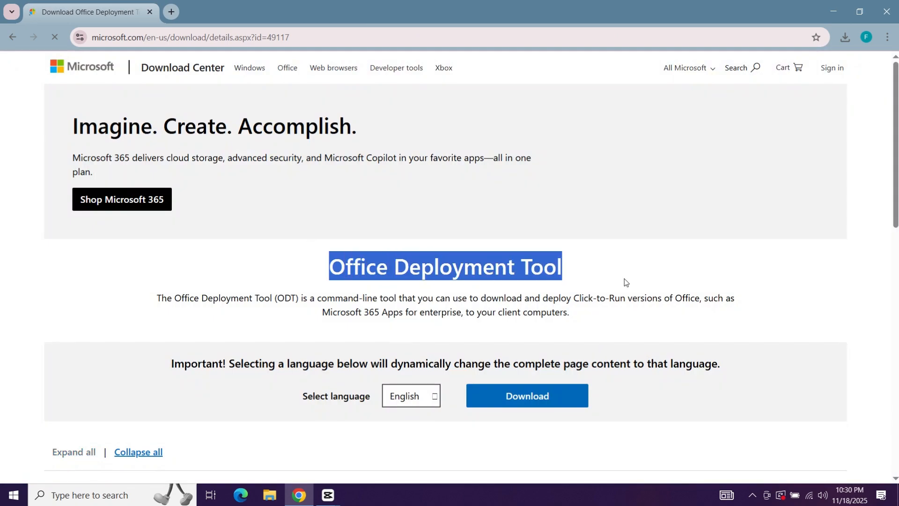
left_click(594, 272)
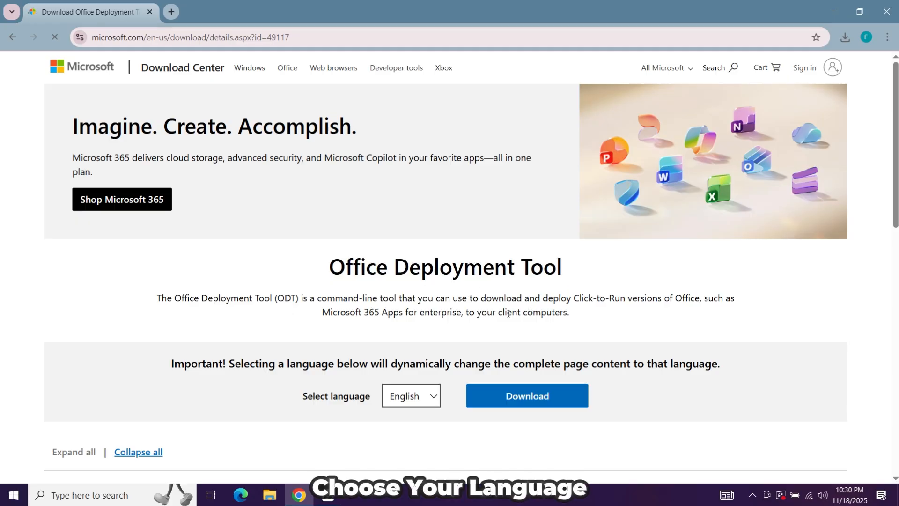
left_click(424, 401)
left_click(422, 411)
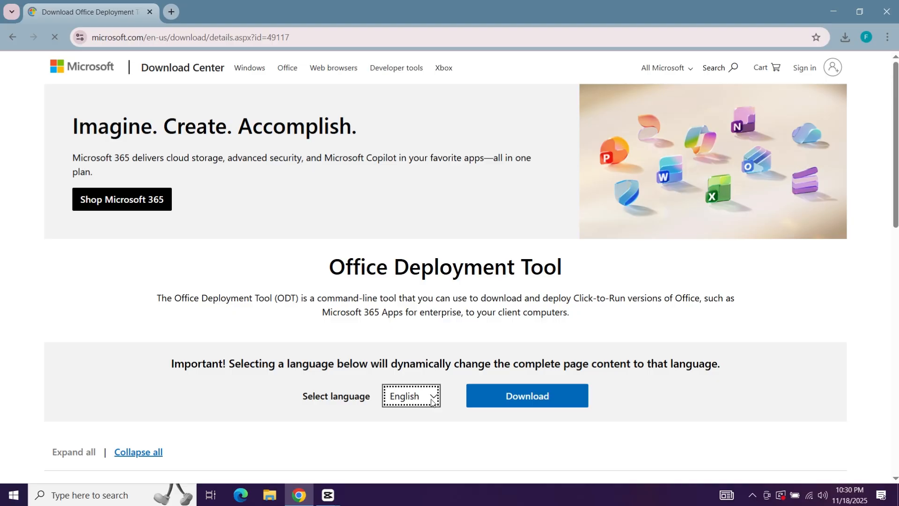
left_click(504, 397)
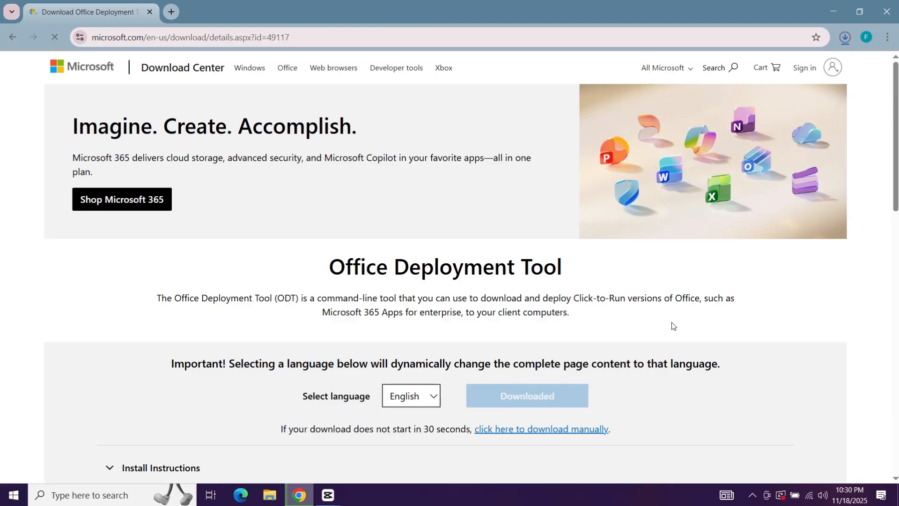
left_click(844, 36)
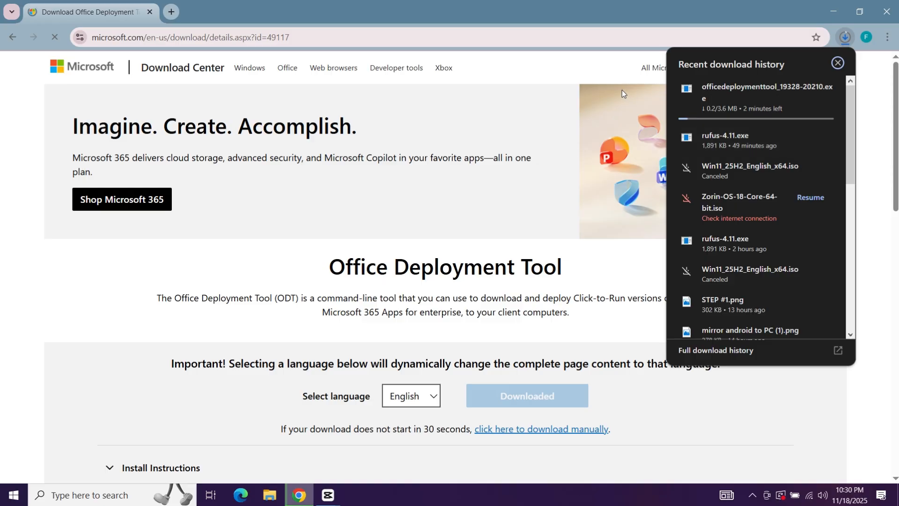
left_click(622, 77)
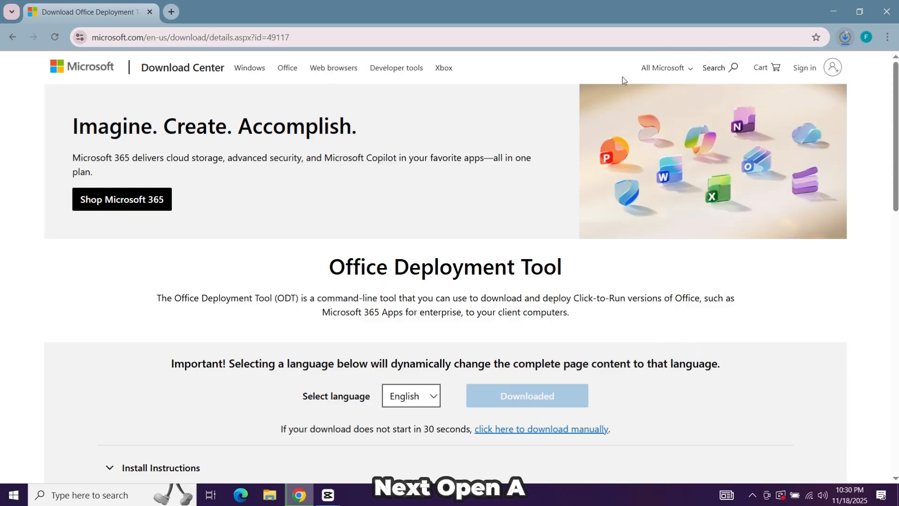
- Search the web for "office customization tool" in a new browser tab
left_click(172, 11)
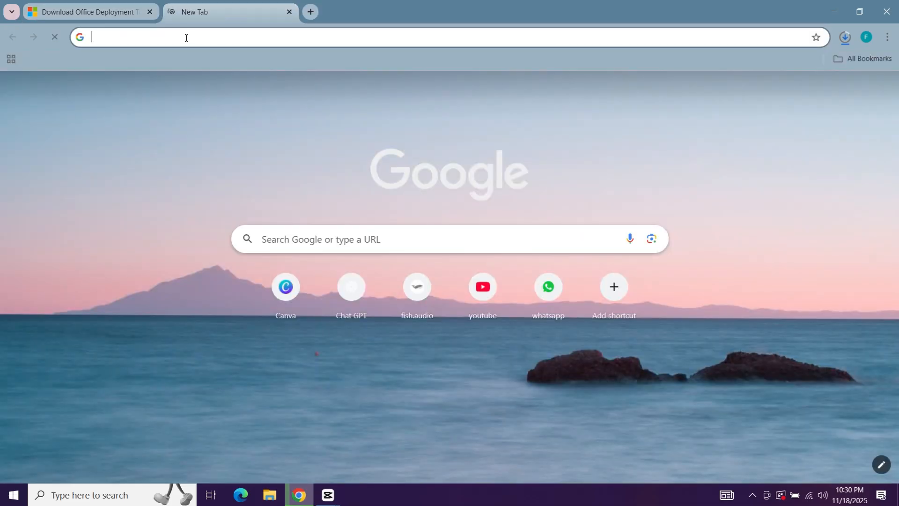
left_click(186, 38)
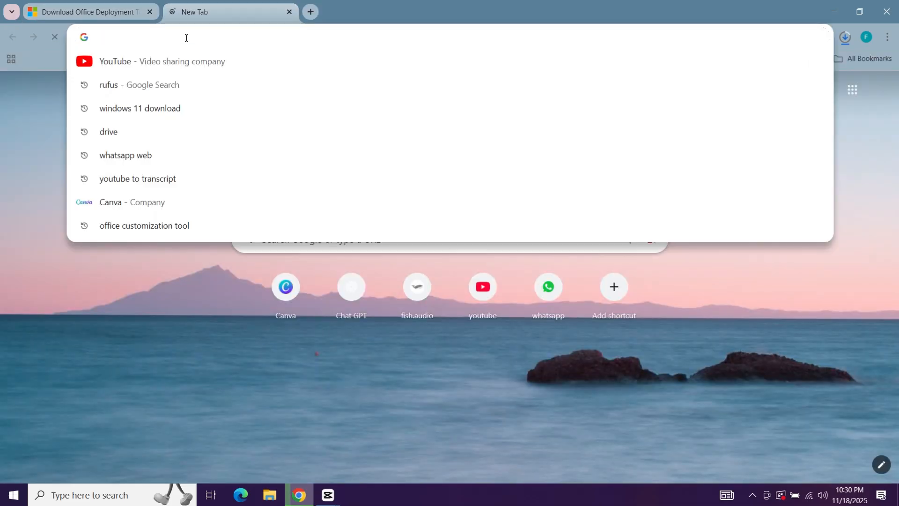
type("office ")
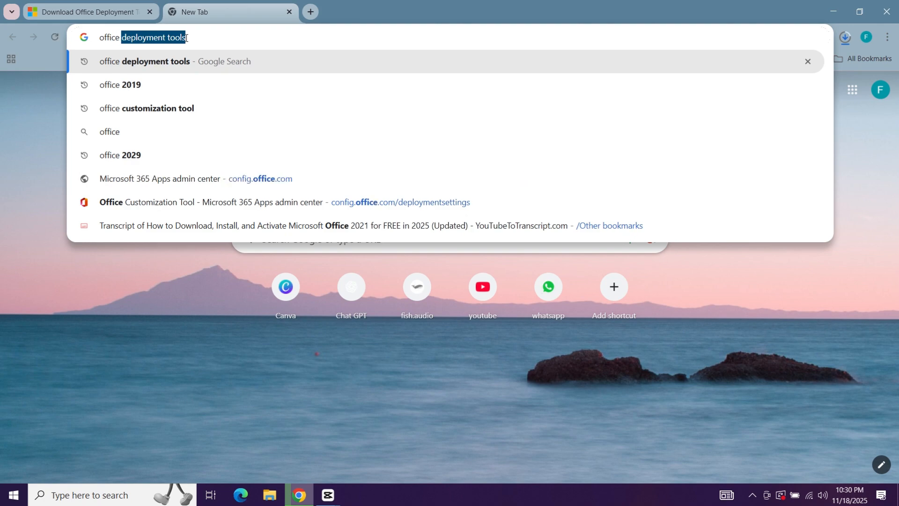
type("cust")
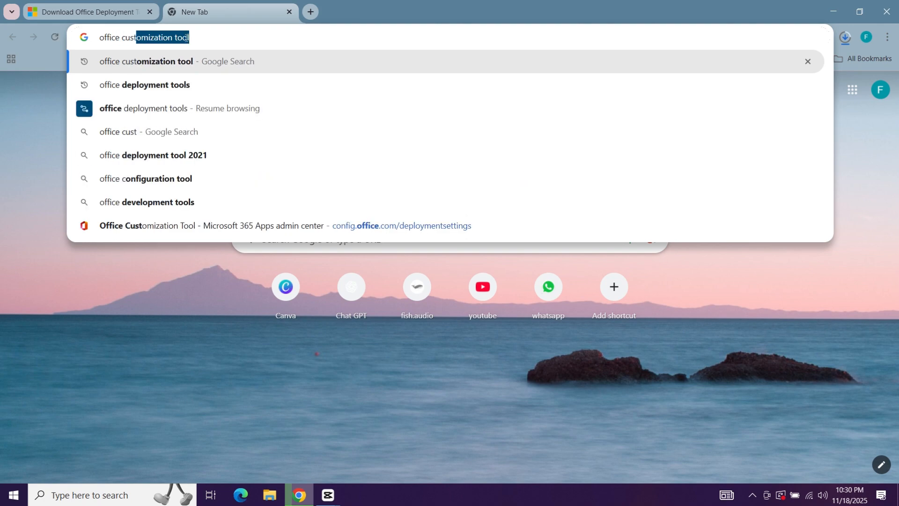
type("omiza")
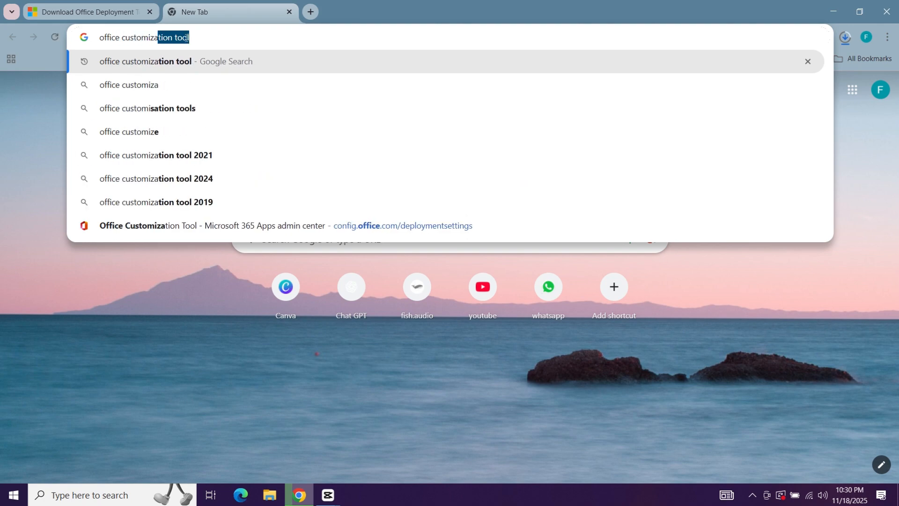
type("tion tool")
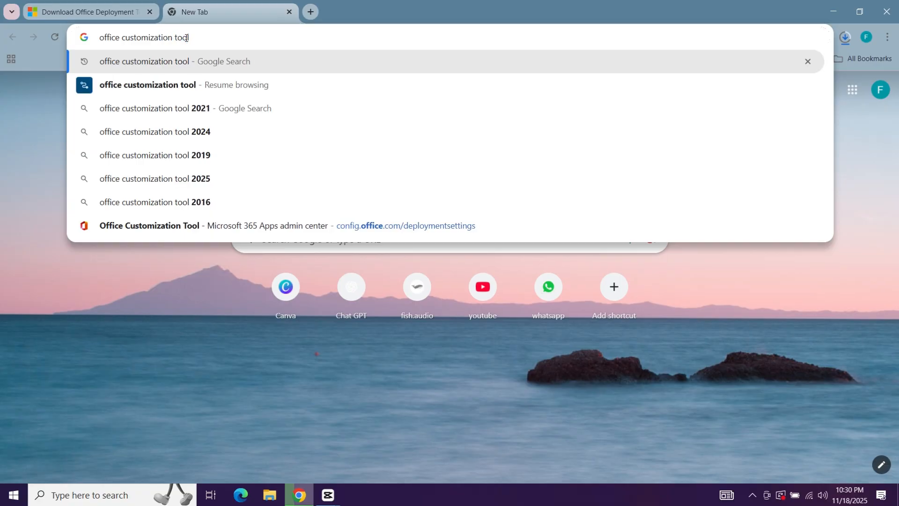
key("Return")
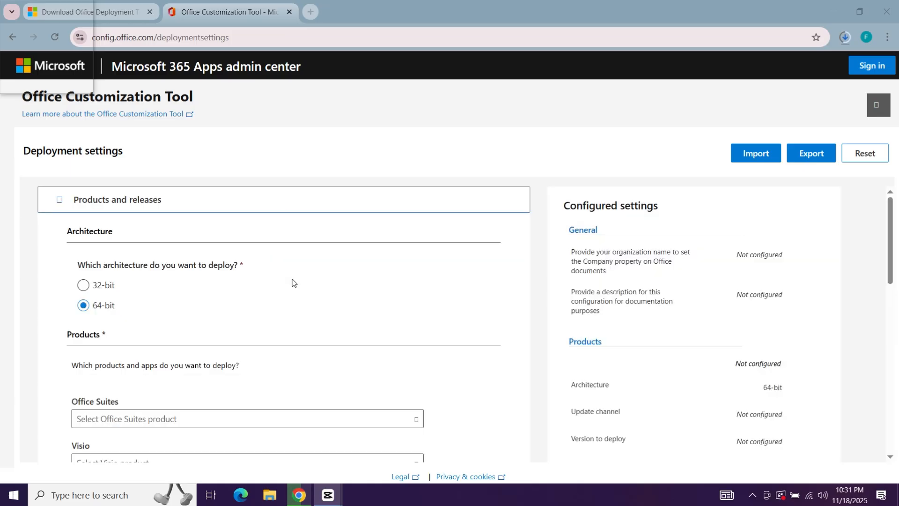
- Choose 64-bit as the architecture to deploy in the Office Customization Tool
left_click_drag(21, 99, 228, 101)
left_click(226, 101)
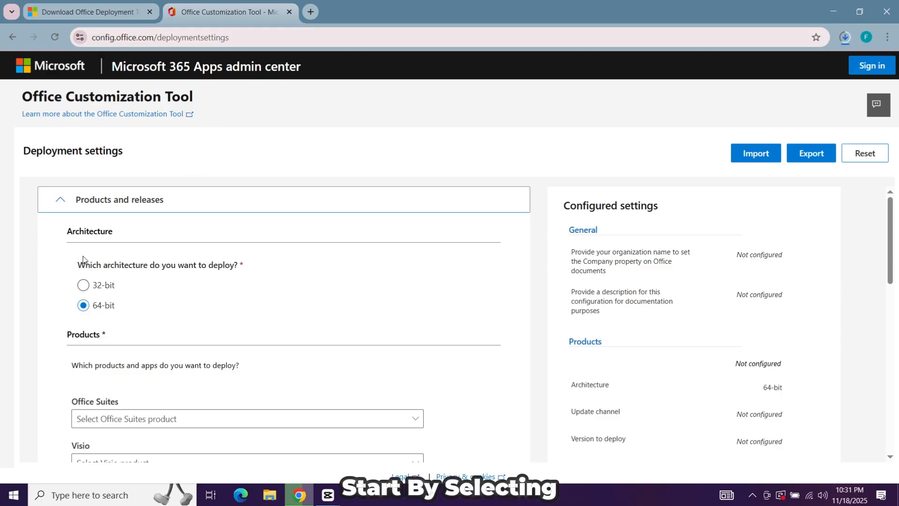
left_click(83, 285)
left_click(94, 307)
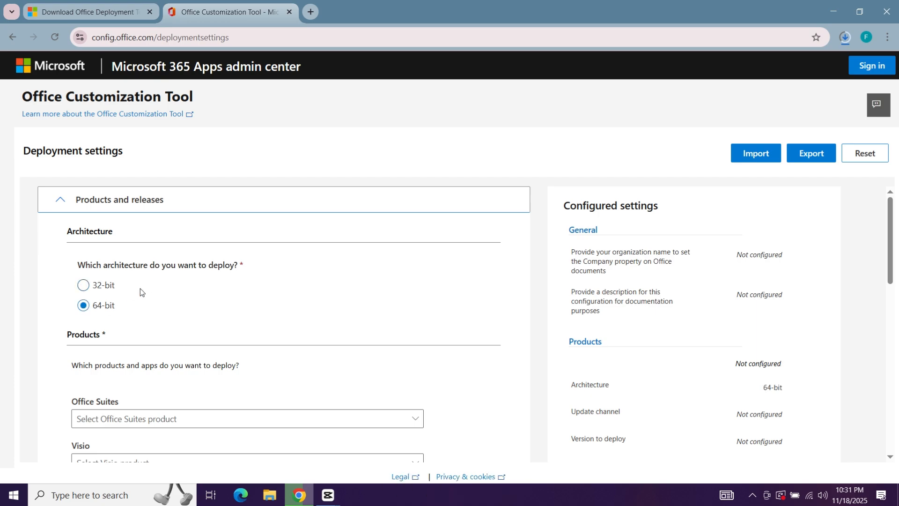
- Select Office LTSC Standard 2024 - Volume License as the Office Suites product
scroll(148, 309, "down", 3)
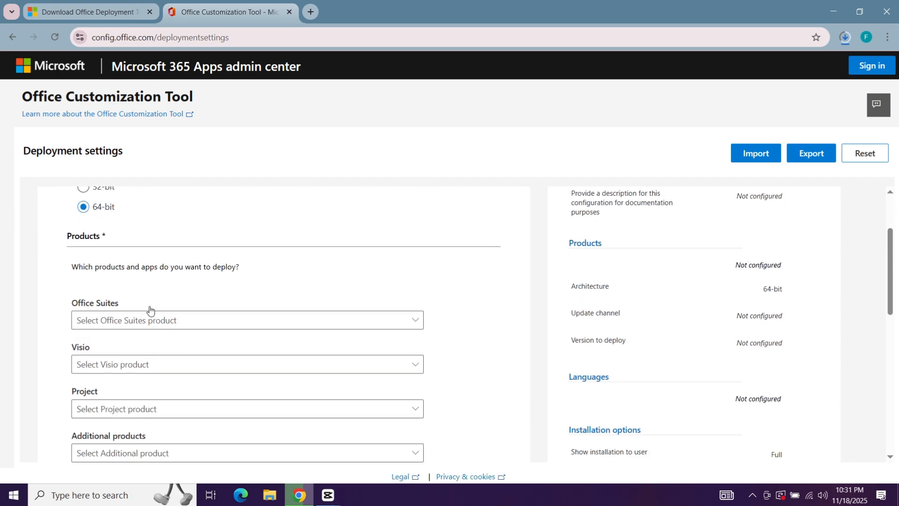
left_click_drag(69, 217, 166, 225)
left_click(167, 224)
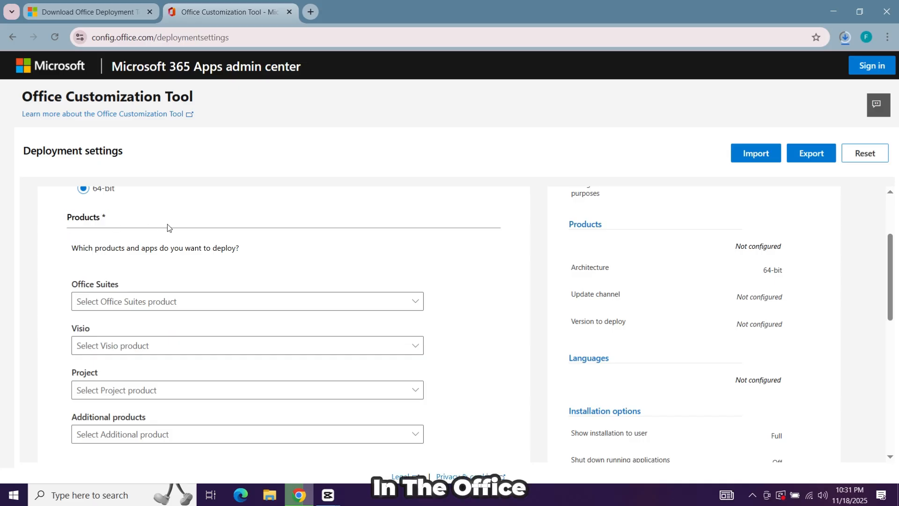
scroll(175, 235, "down", 1)
left_click(228, 241)
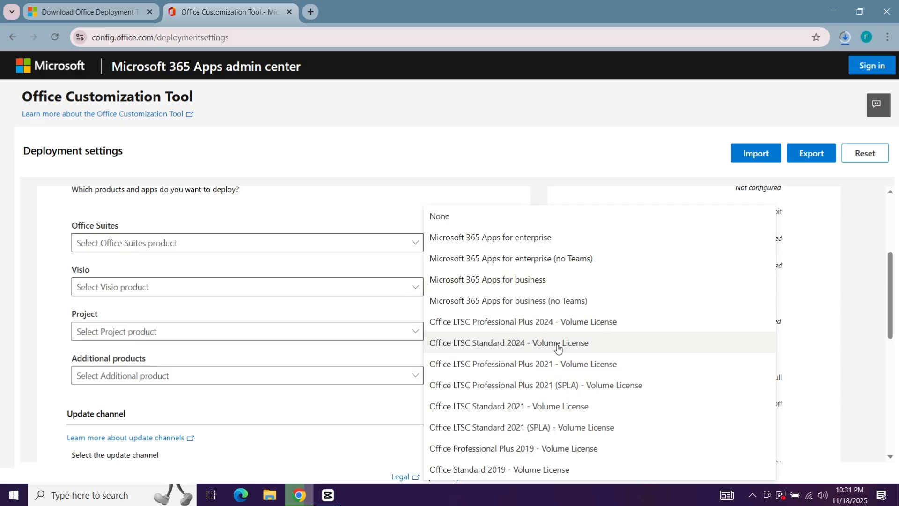
left_click(593, 343)
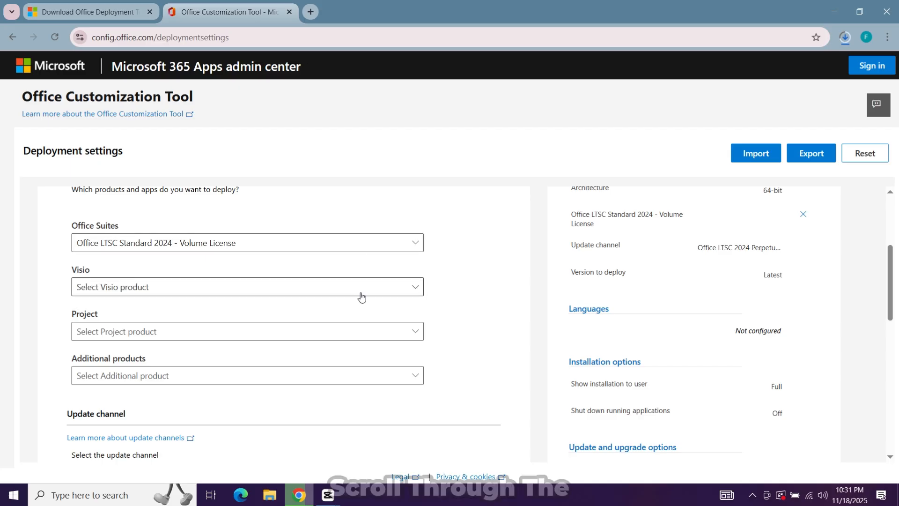
- Exclude OneNote, PowerPoint, Word, Publisher, Outlook (classic) and OneDrive Desktop from the deployment, keeping only Excel, and continue to the language settings
scroll(299, 371, "down", 4)
scroll(298, 369, "down", 3)
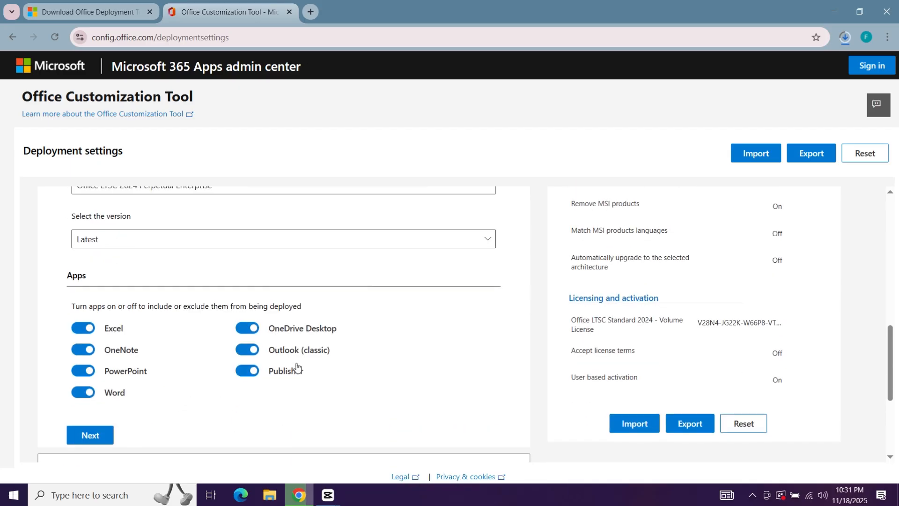
scroll(294, 364, "down", 1)
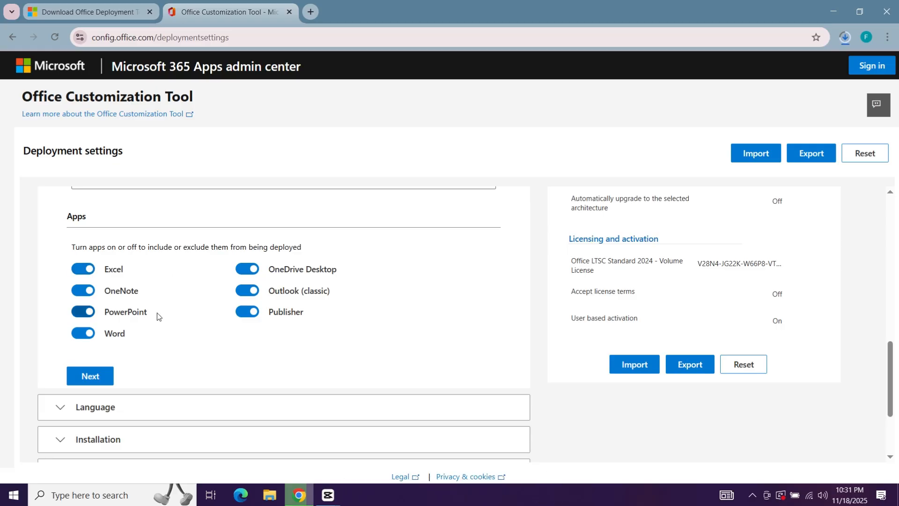
left_click(84, 290)
left_click(86, 311)
left_click(84, 332)
left_click(272, 314)
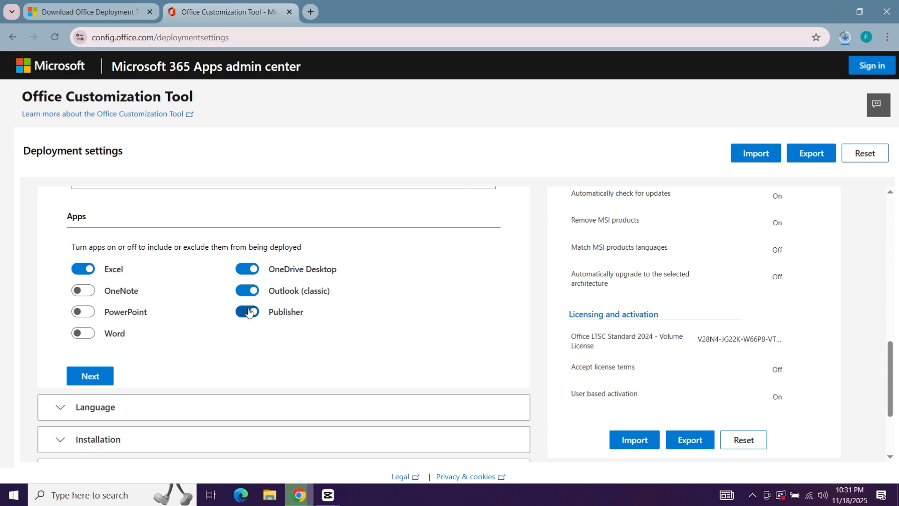
left_click(247, 290)
left_click(247, 269)
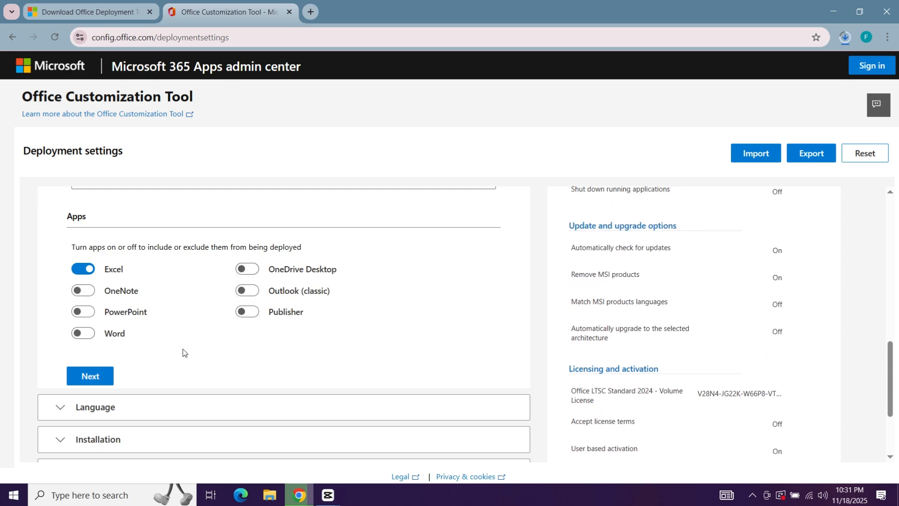
left_click(104, 376)
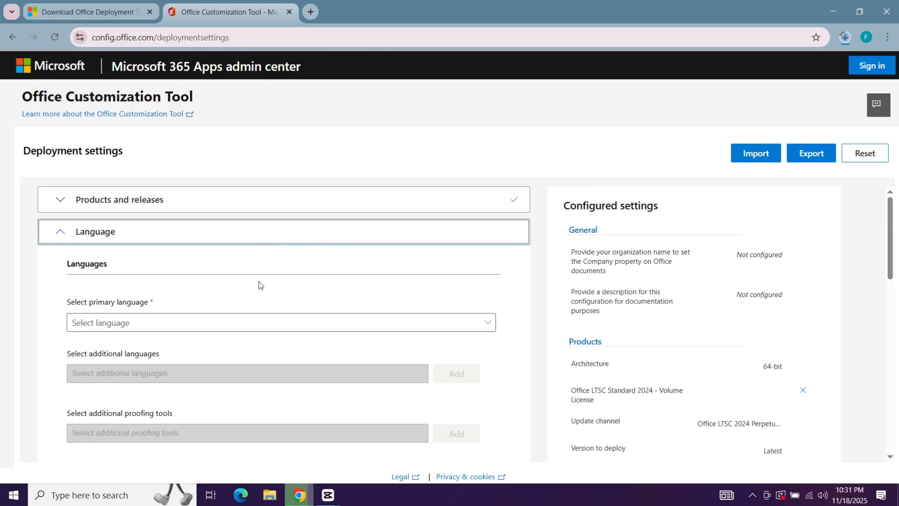
- Set the primary language to English (United States) and continue to the installation options
left_click(207, 321)
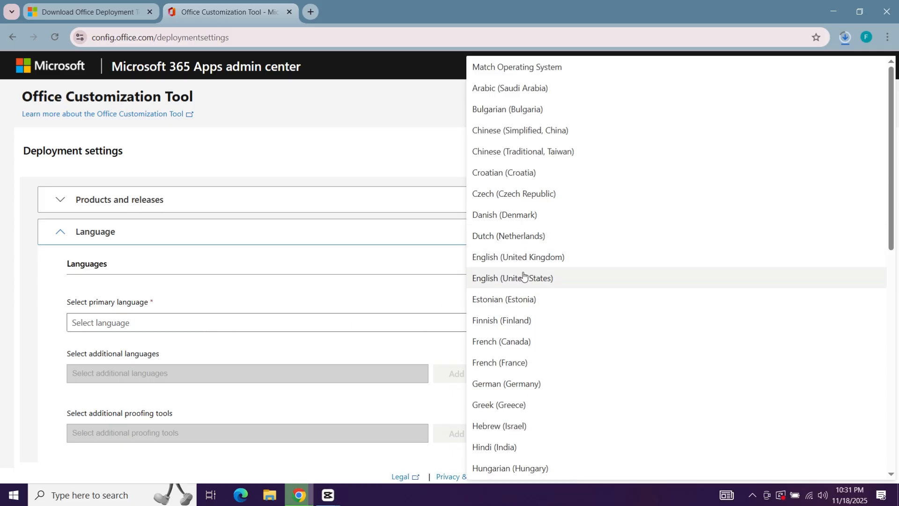
left_click(502, 283)
left_click(495, 290)
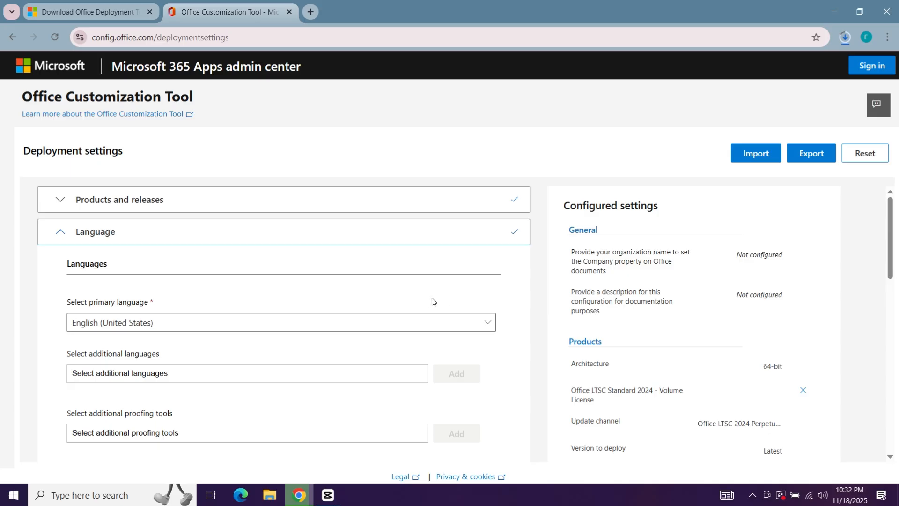
scroll(432, 301, "down", 5)
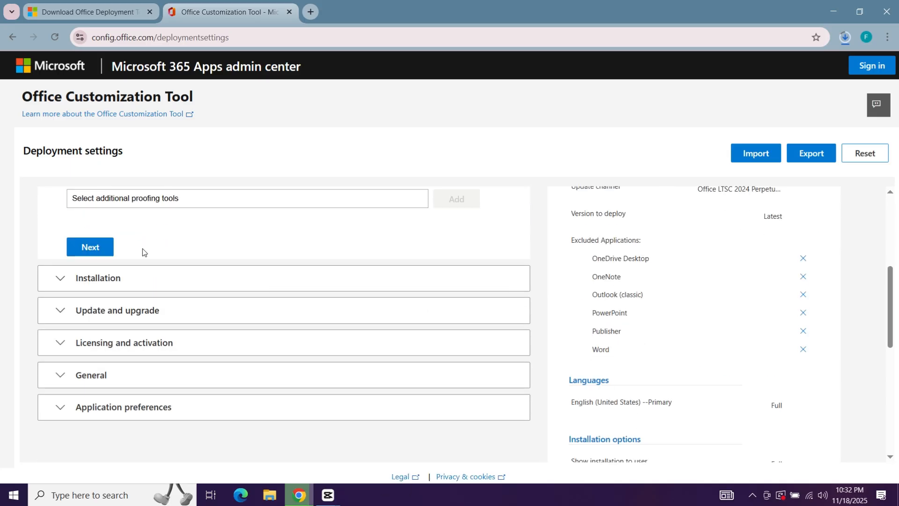
left_click(98, 244)
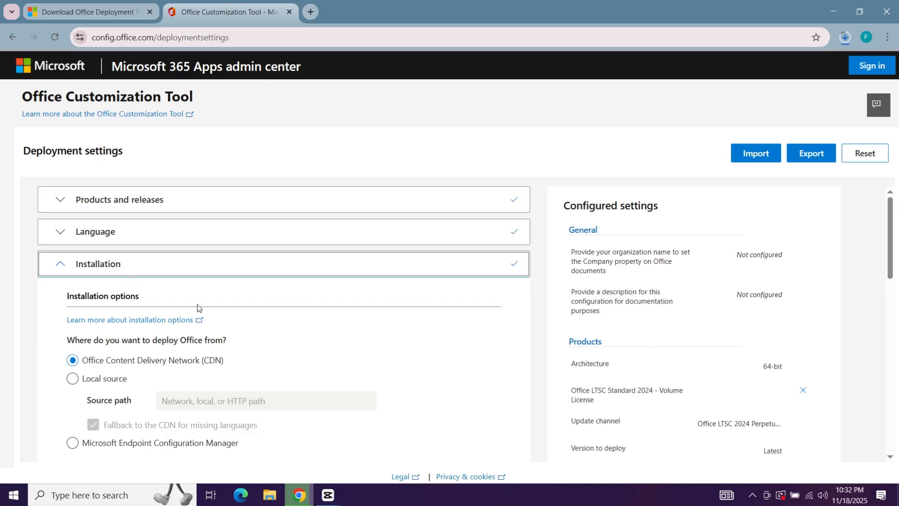
- Keep the default installation options and finish the Application preferences section without changing any settings
scroll(253, 317, "down", 6)
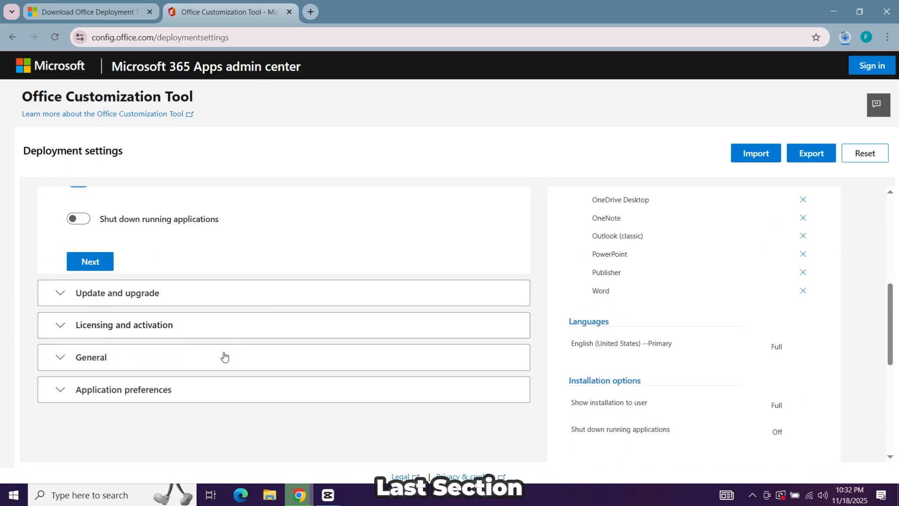
left_click(108, 391)
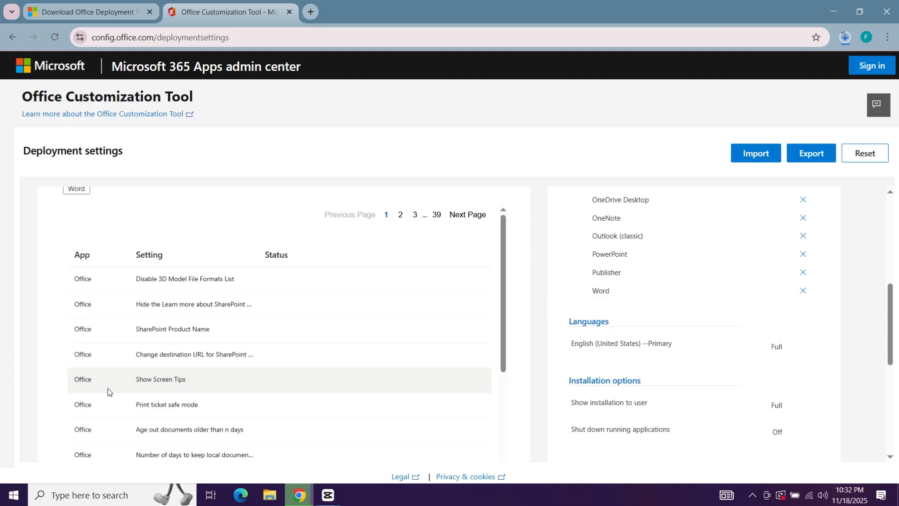
scroll(547, 347, "down", 4)
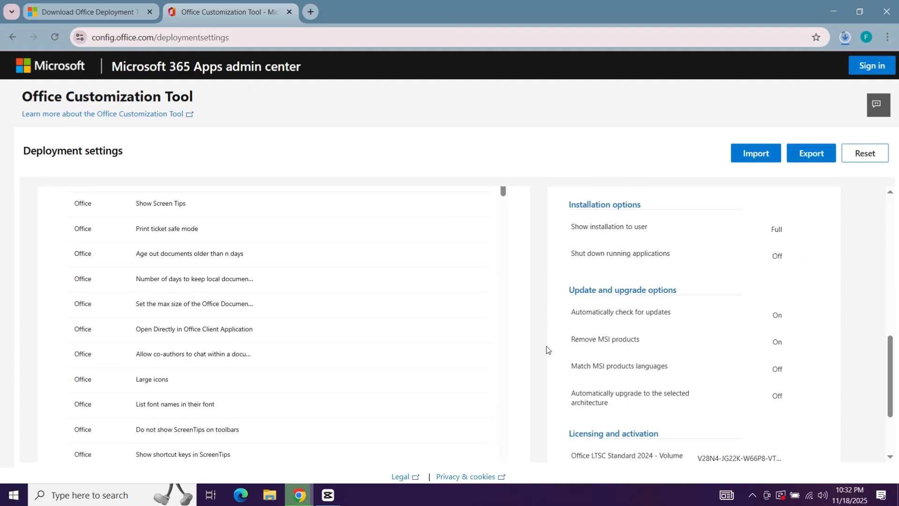
scroll(546, 348, "down", 3)
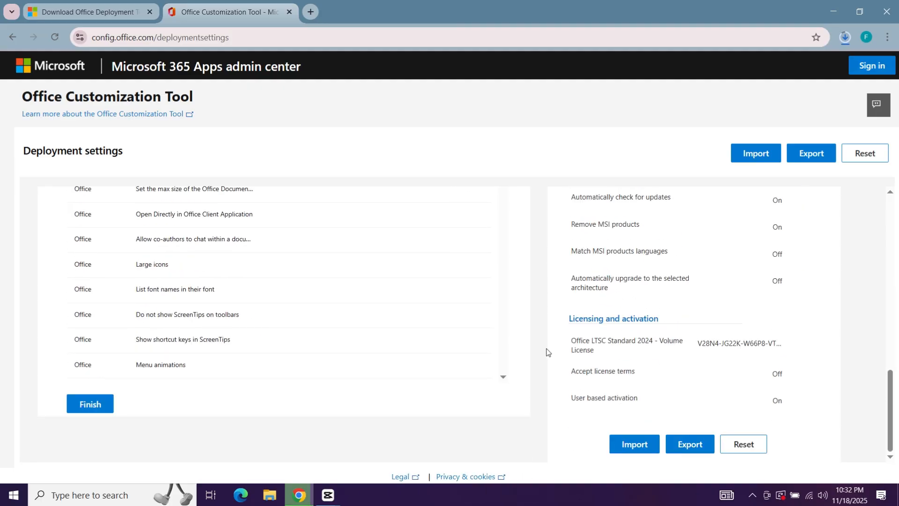
left_click(93, 403)
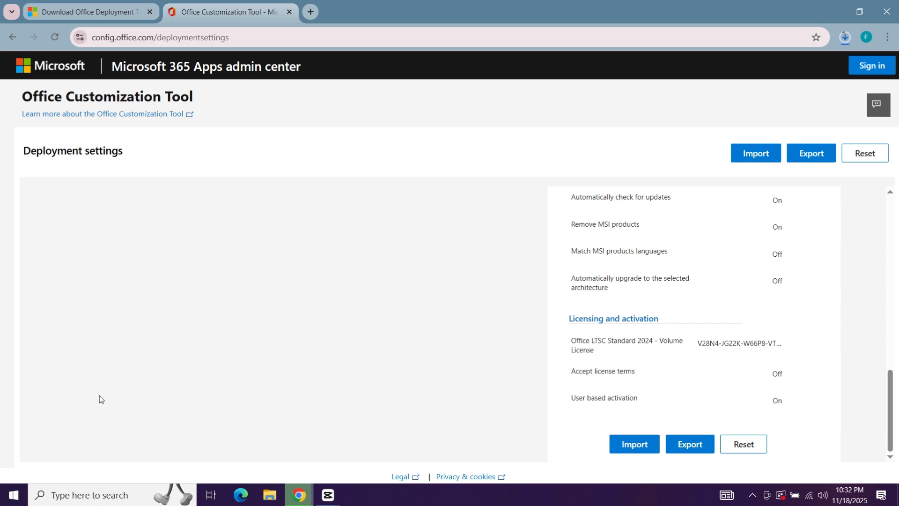
- Export the configuration as "Configuration" with Office Open XML formats as the default file format, accepting the license agreement
left_click(688, 445)
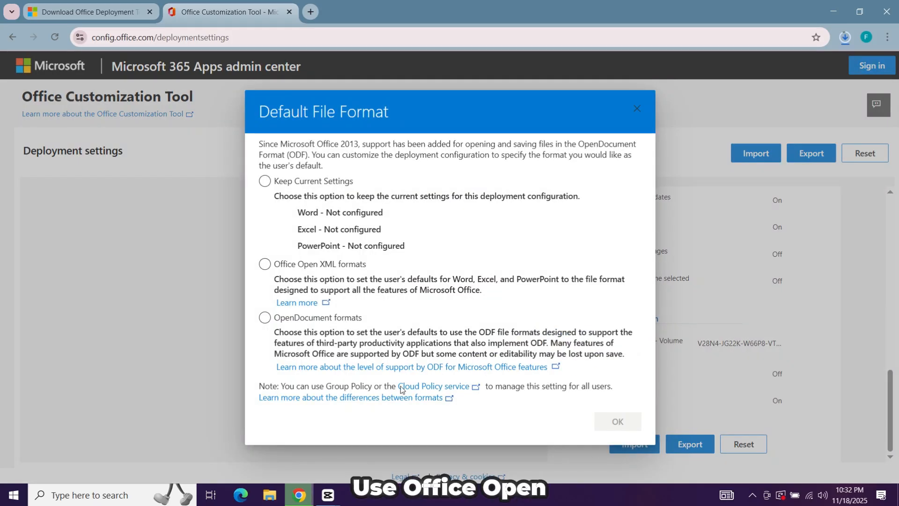
left_click(329, 262)
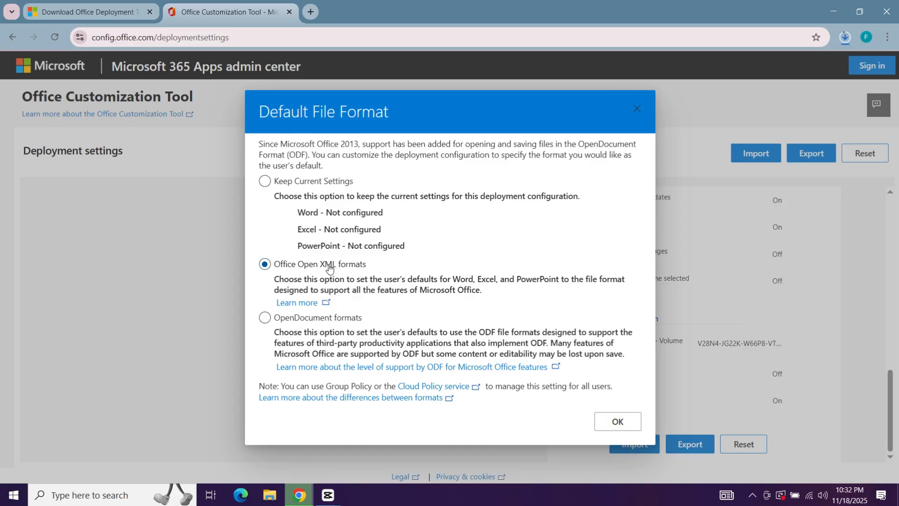
left_click(630, 423)
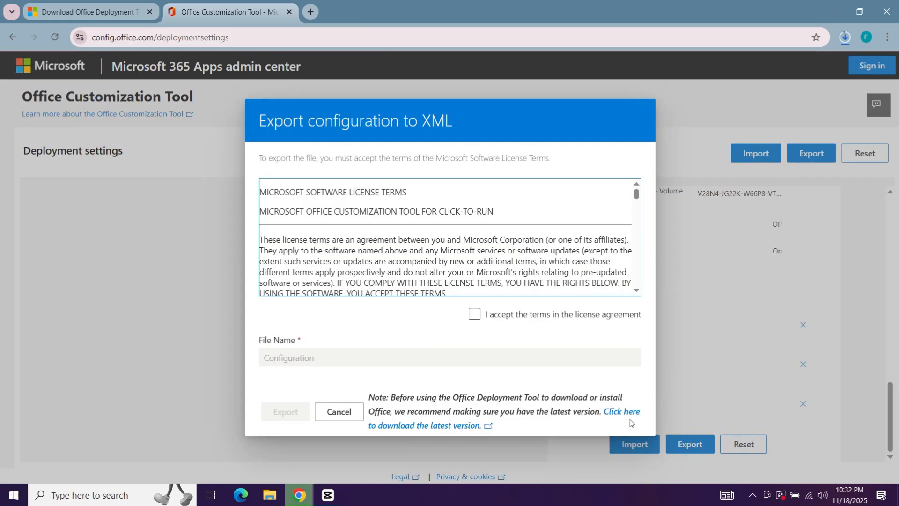
left_click(486, 320)
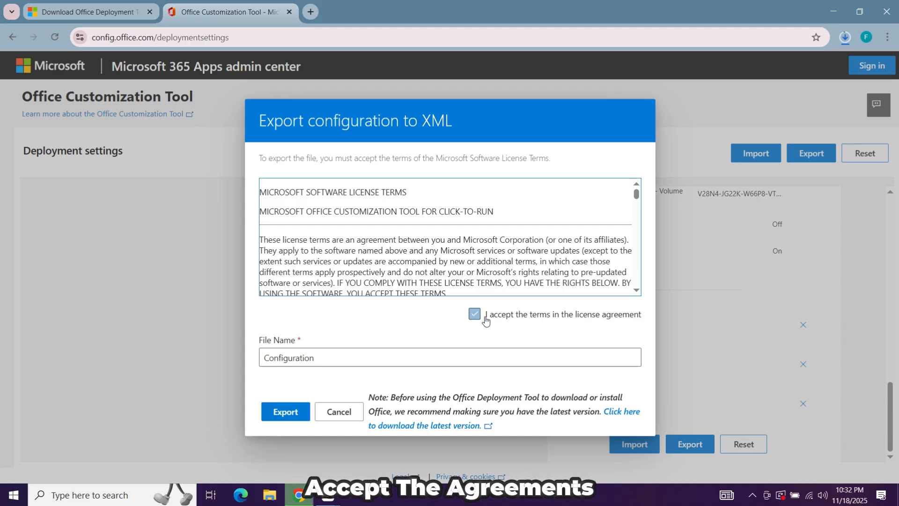
left_click(285, 413)
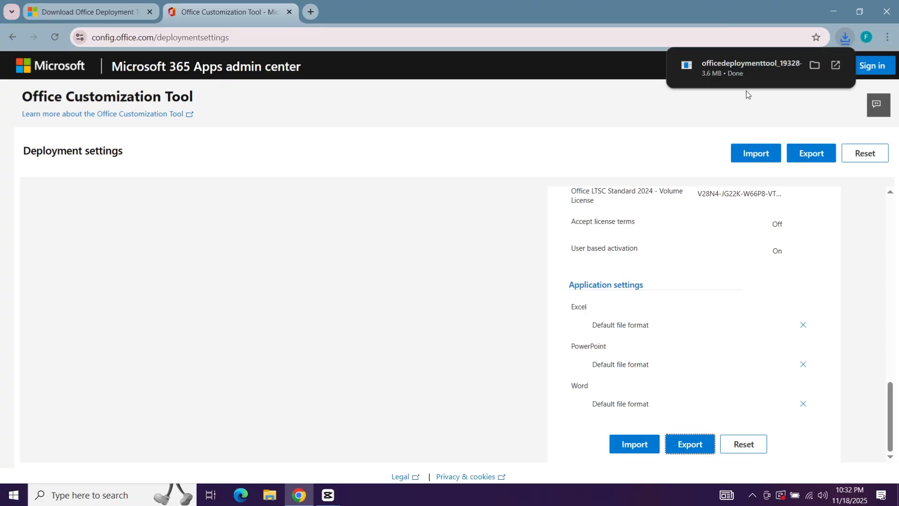
- Show the downloaded Configuration.xml in its Downloads folder and minimize the open windows to reach the desktop
left_click(845, 38)
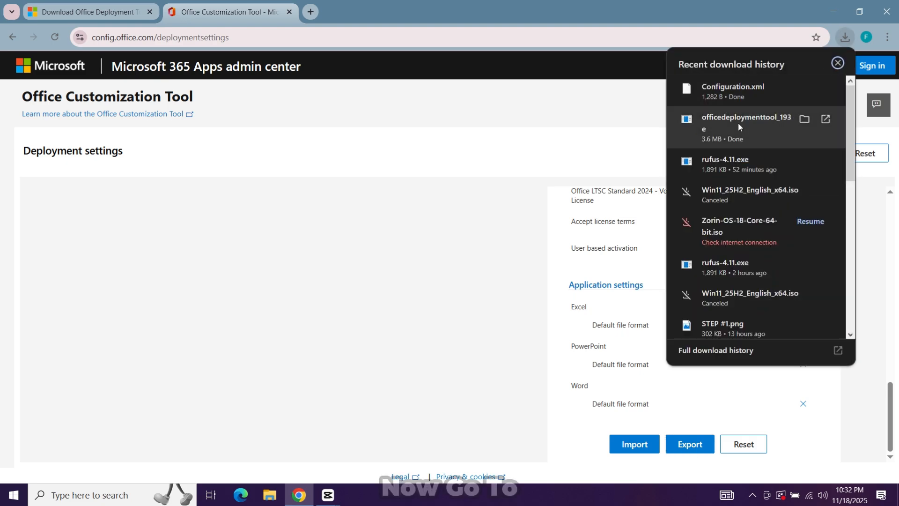
left_click(803, 88)
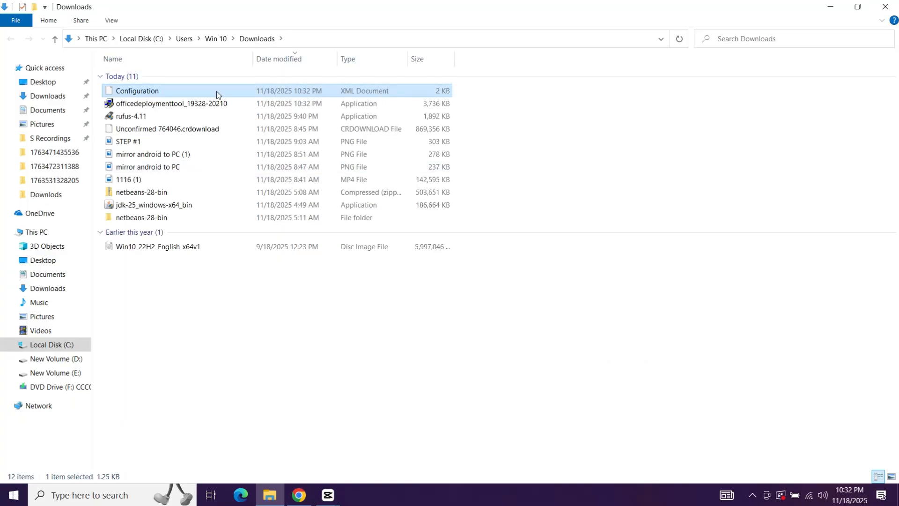
left_click(459, 91)
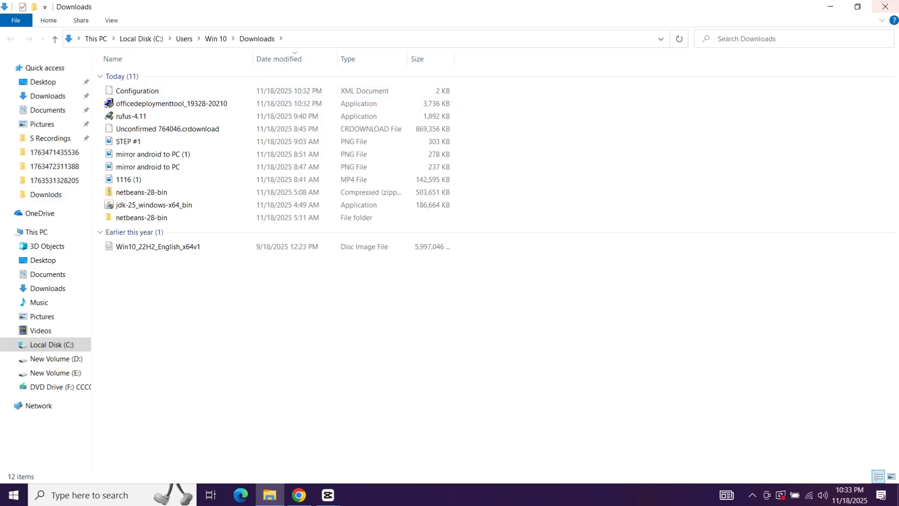
left_click(837, 8)
left_click(838, 13)
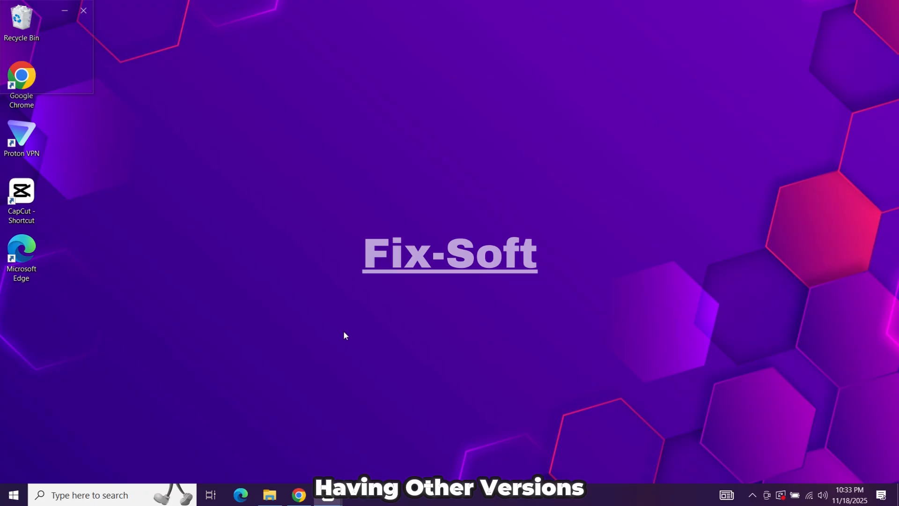
- Open the installed apps list in Windows Settings and look for existing Microsoft Office versions
left_click(6, 495)
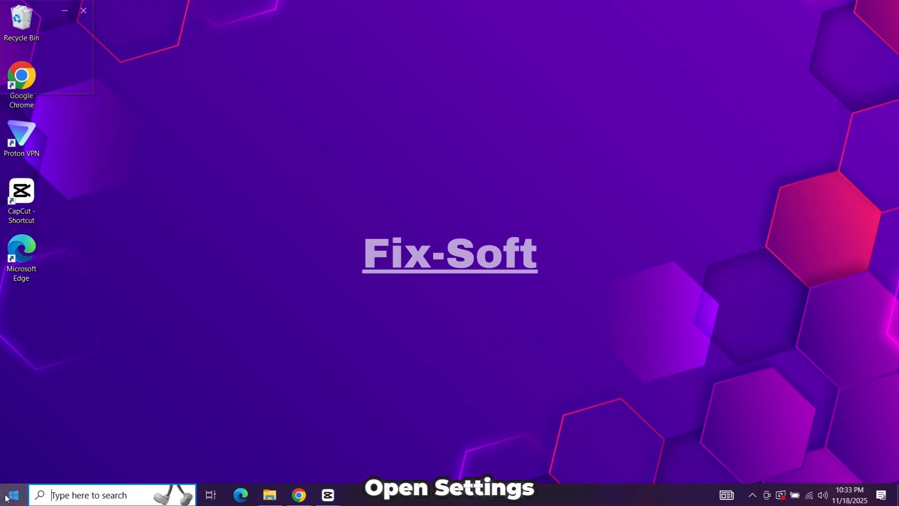
left_click(6, 444)
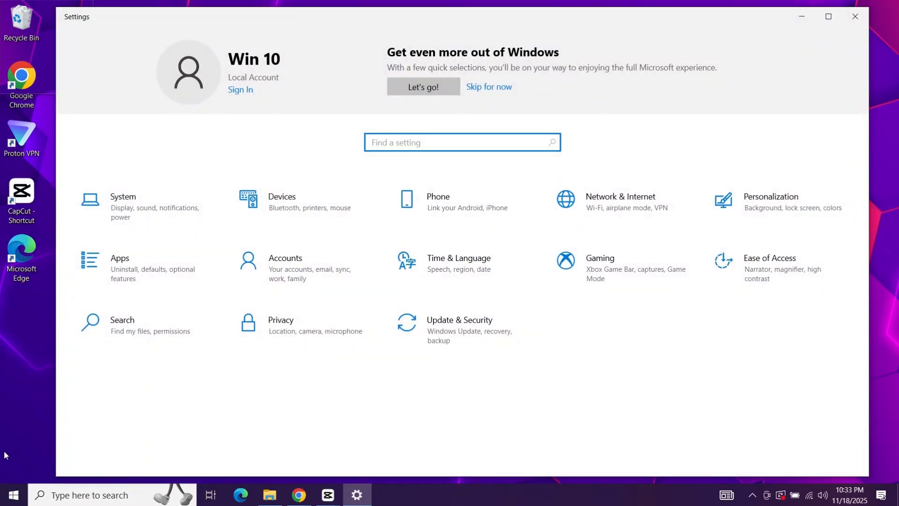
left_click(187, 261)
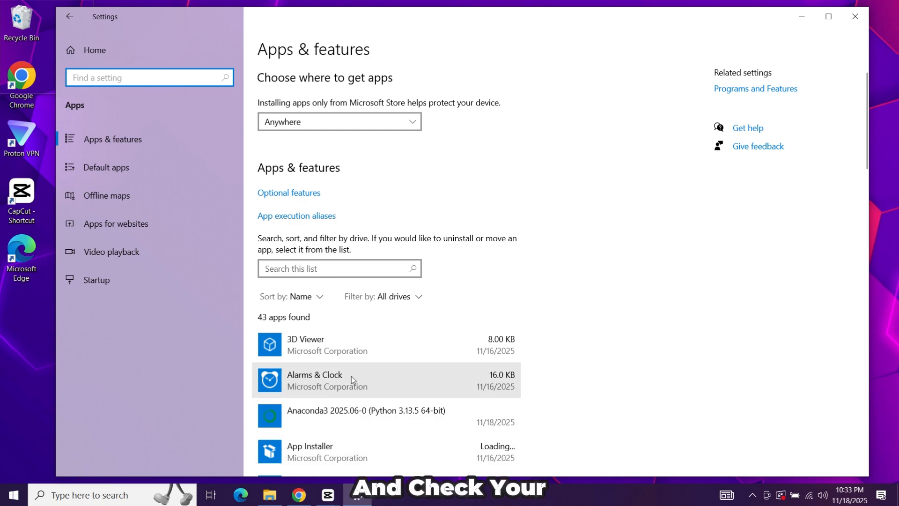
scroll(351, 377, "down", 10)
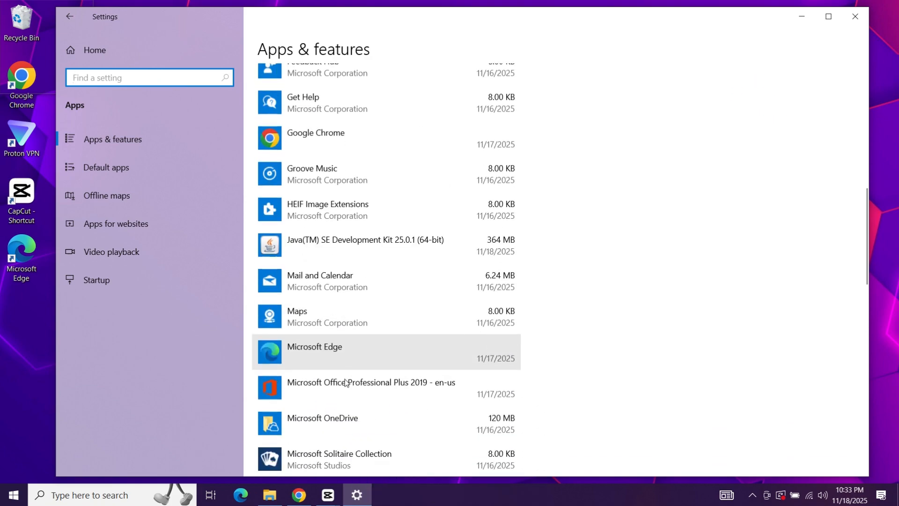
scroll(342, 382, "down", 2)
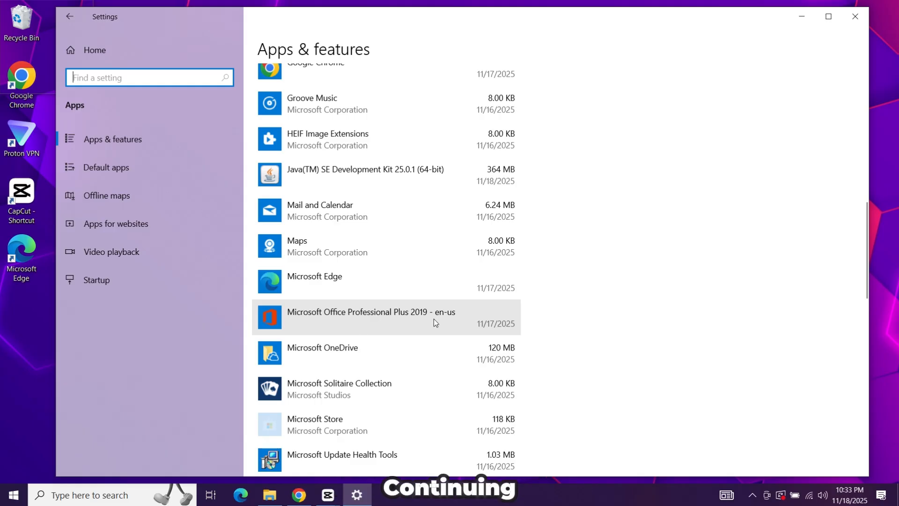
- Uninstall Microsoft Office Professional Plus 2019 - en-us and close the uninstaller and Settings
left_click(482, 318)
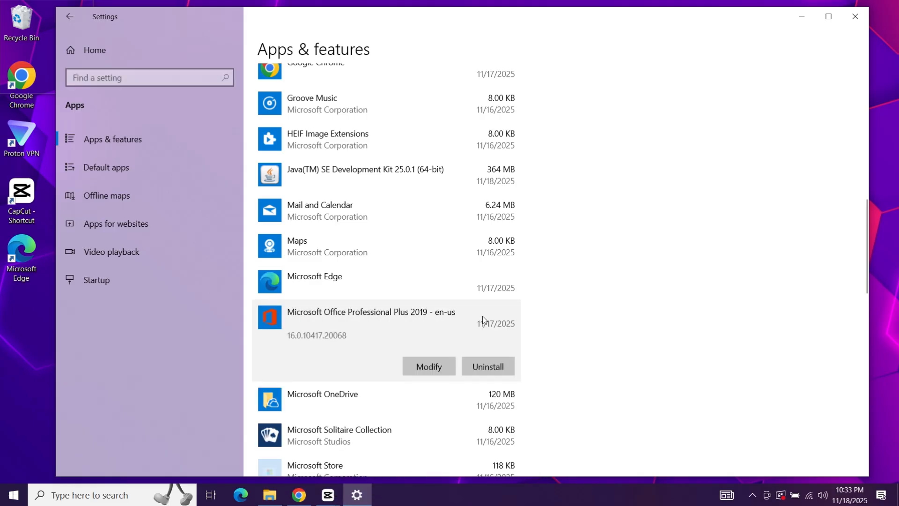
left_click(479, 364)
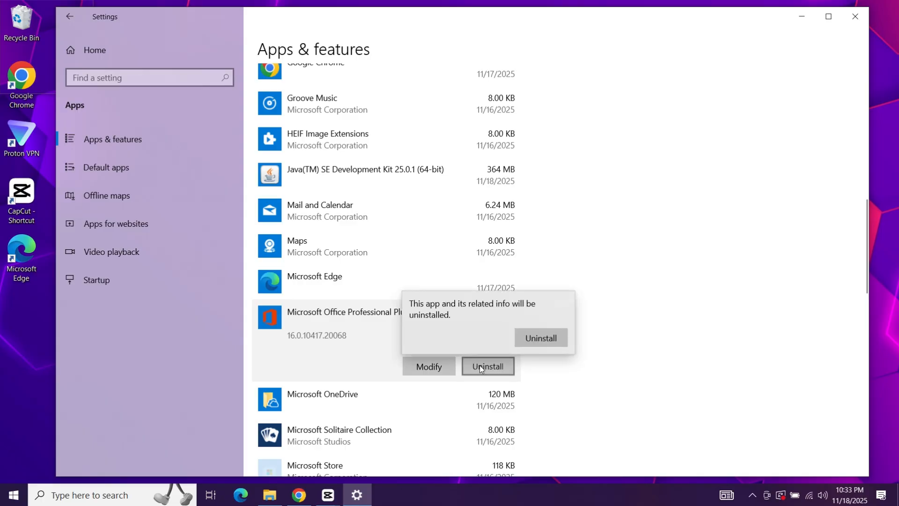
left_click(523, 341)
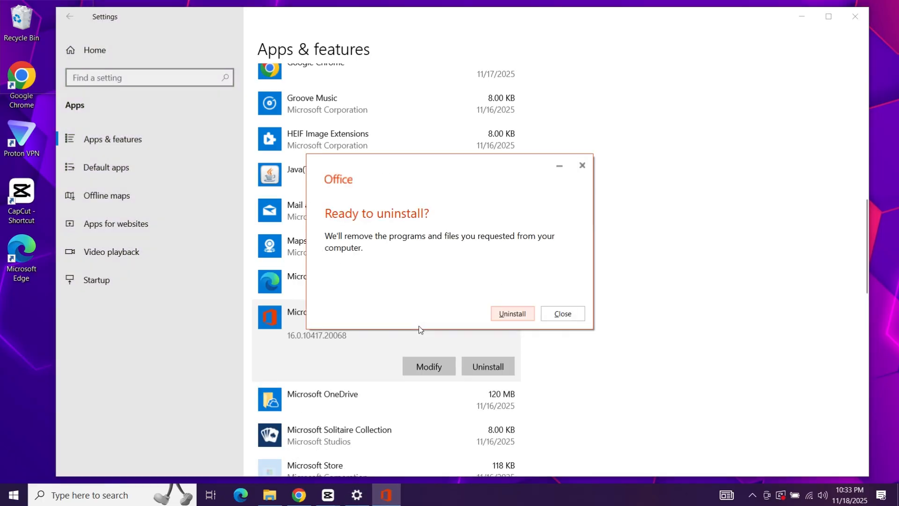
left_click(512, 314)
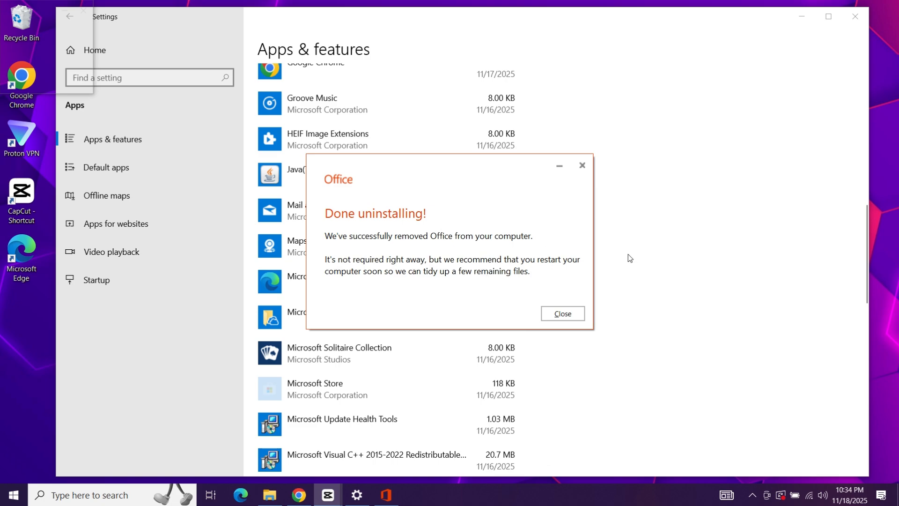
left_click(579, 315)
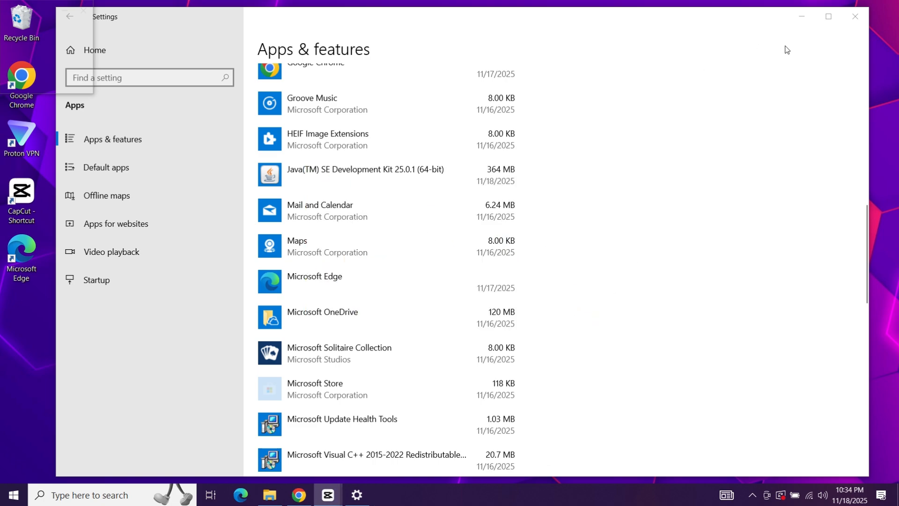
left_click(852, 17)
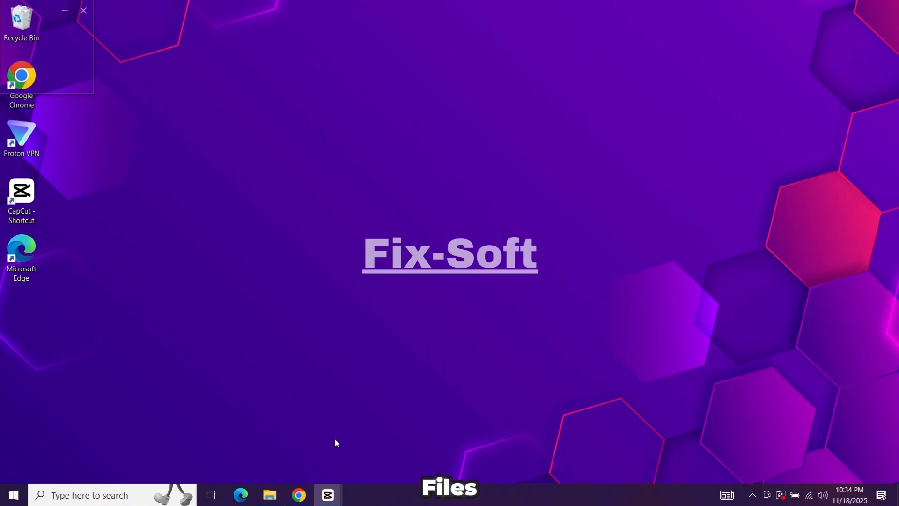
left_click(270, 495)
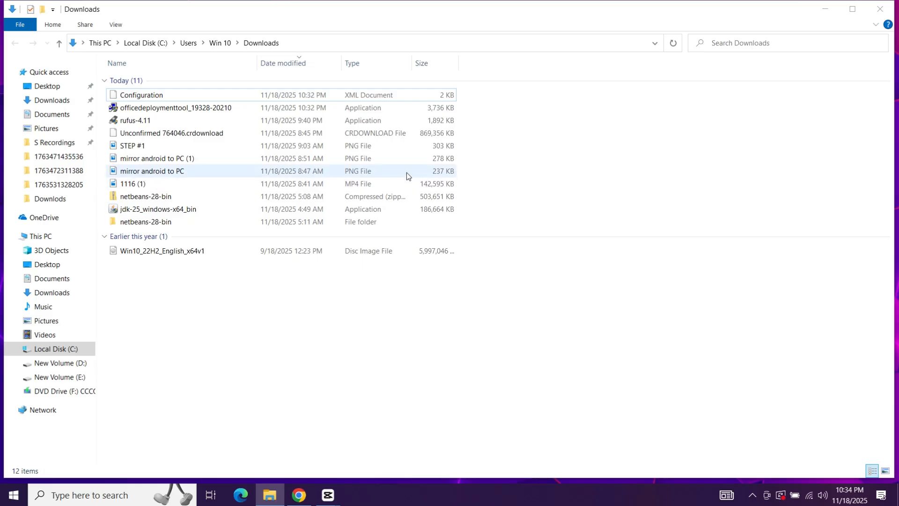
left_click_drag(470, 98, 337, 107)
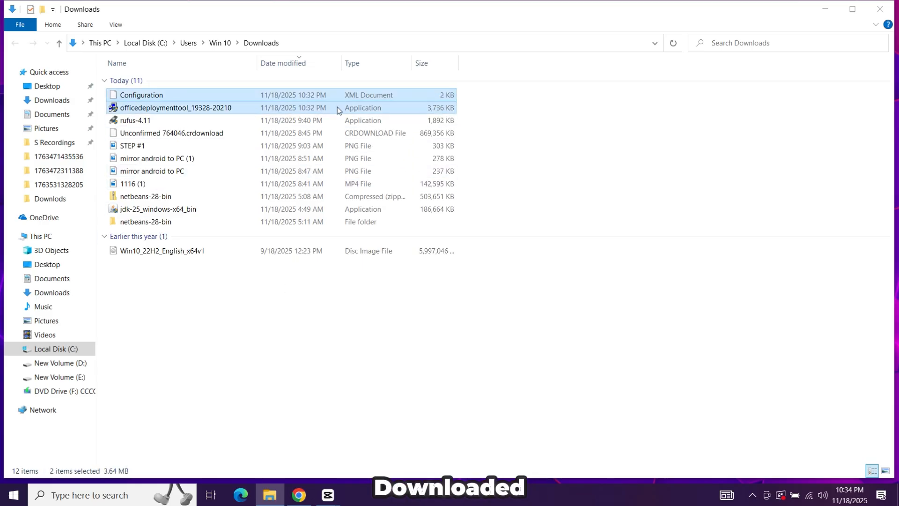
right_click(161, 94)
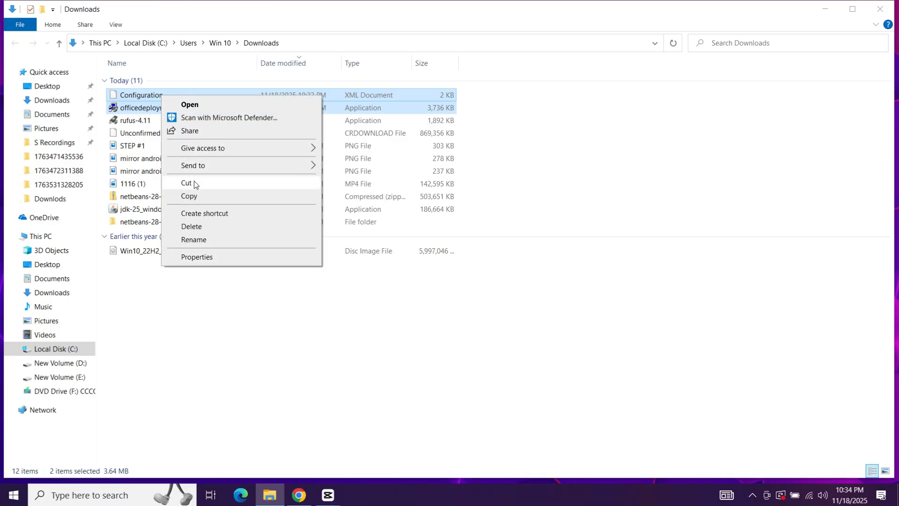
left_click(201, 199)
left_click(204, 201)
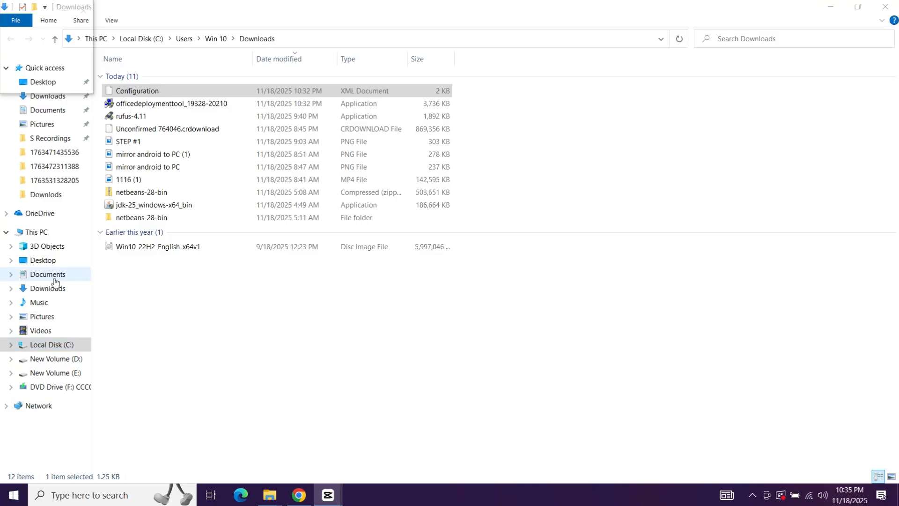
- Create a new folder in the root of Local Disk (C:)
left_click(63, 232)
left_click(162, 173)
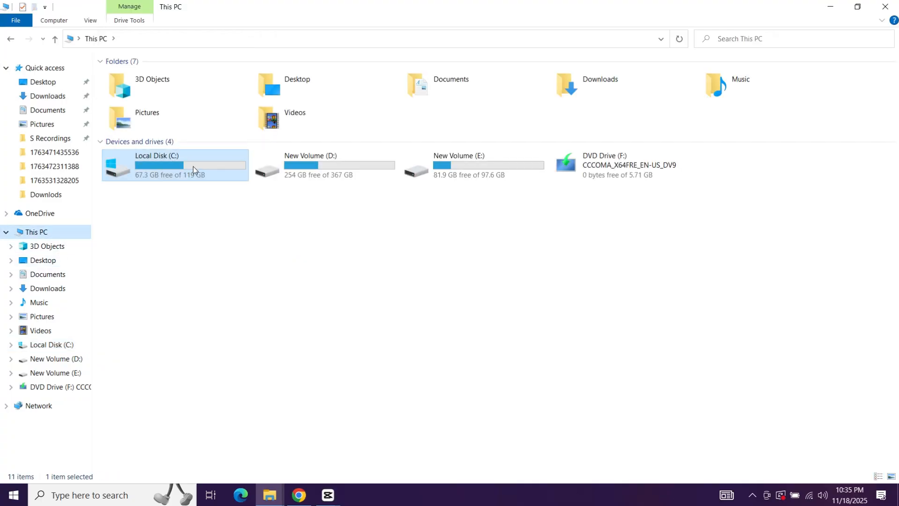
double_click(176, 155)
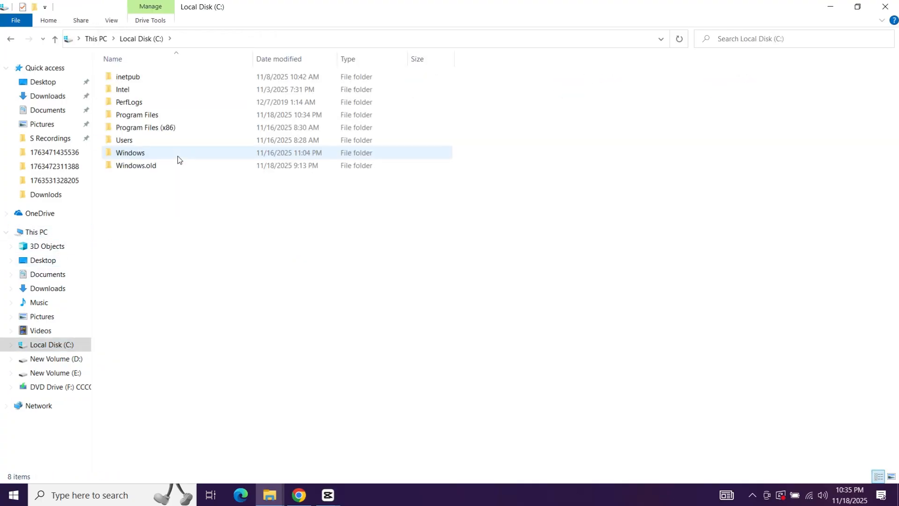
right_click(152, 198)
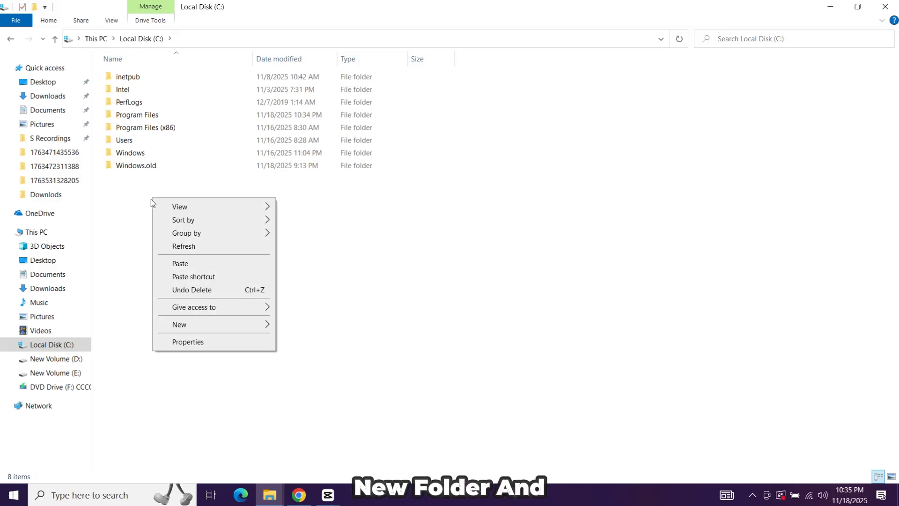
mouse_move(187, 328)
left_click(304, 327)
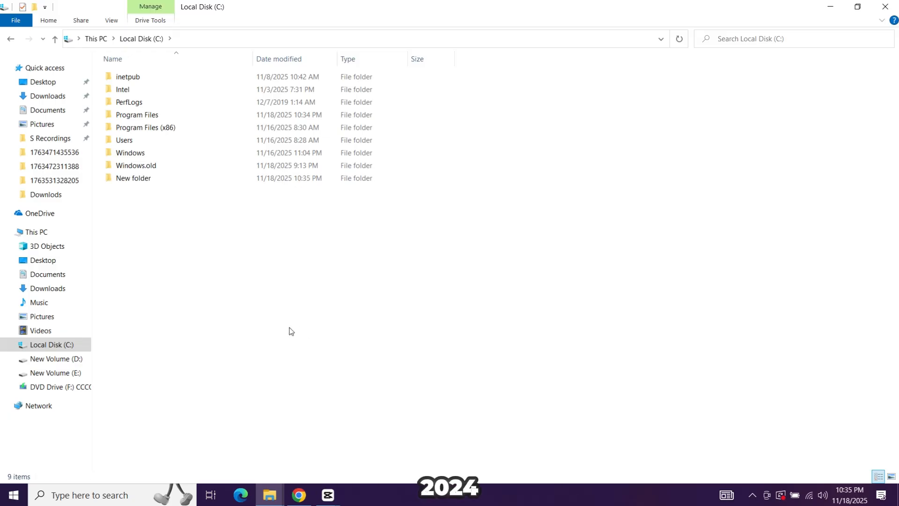
- Rename the new folder on Local Disk (C:) as excel2024
double_click(146, 178)
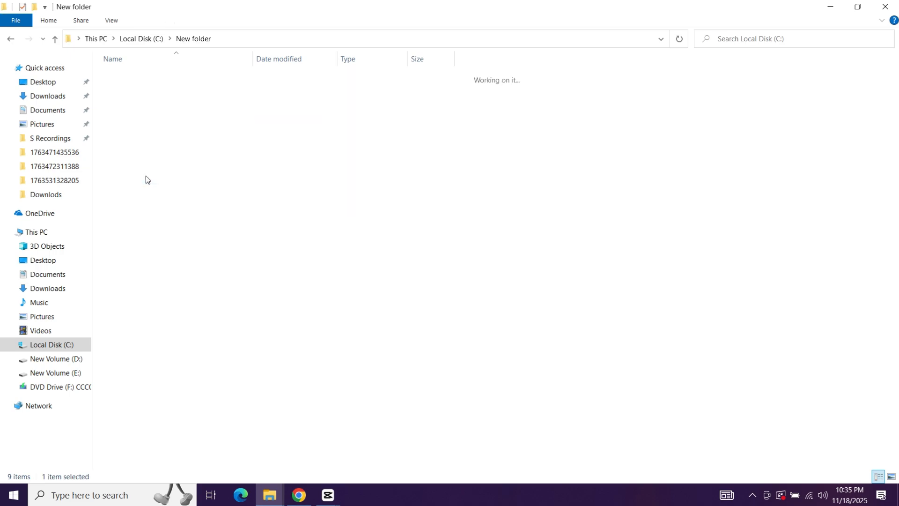
left_click(139, 40)
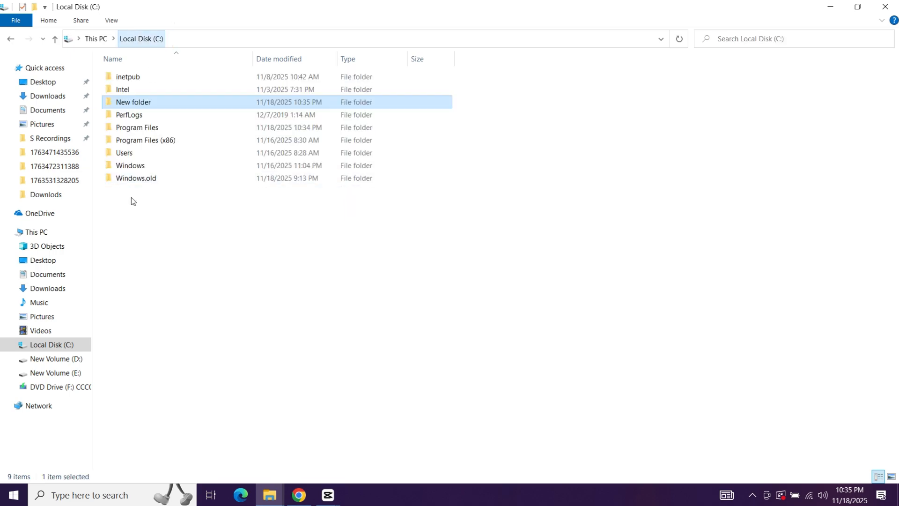
right_click(147, 102)
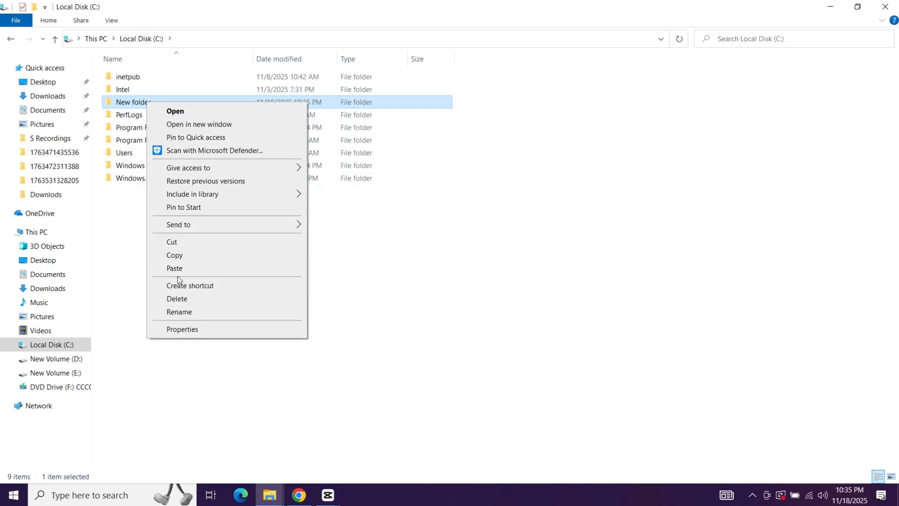
left_click(190, 311)
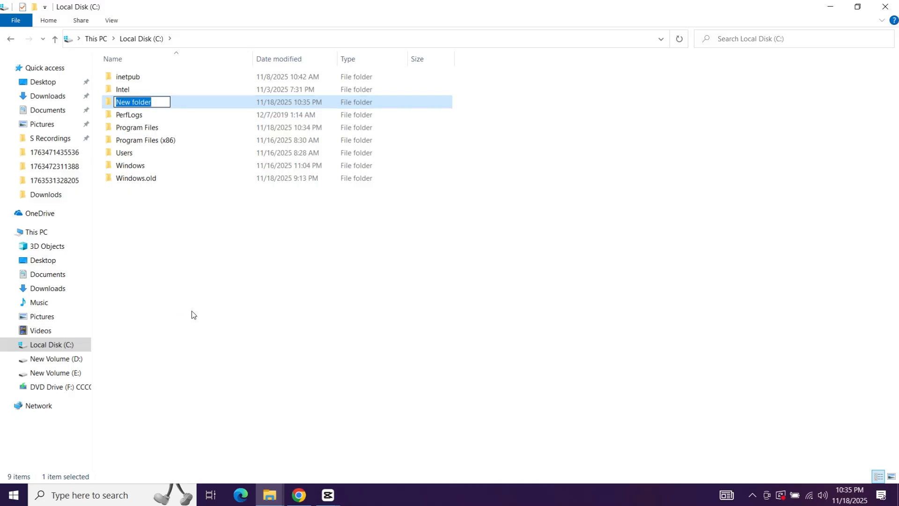
type("excel")
type("2024")
left_click(215, 267)
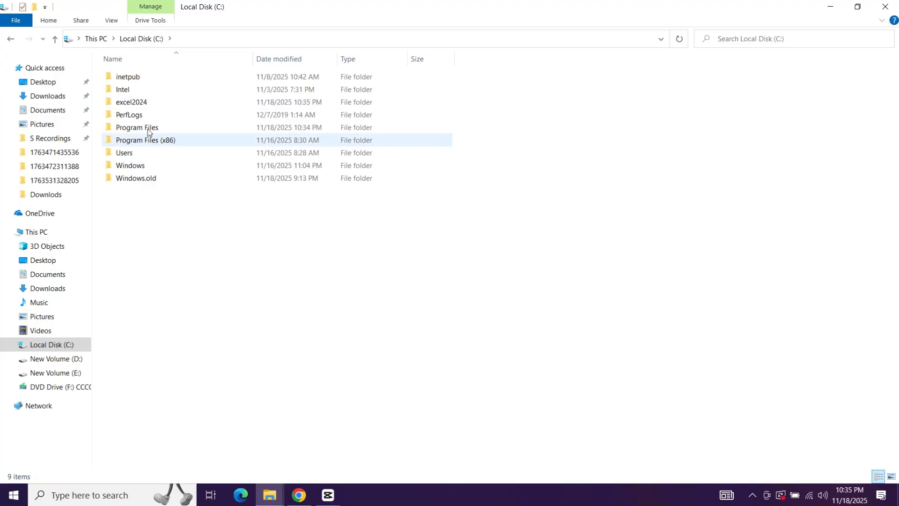
- Paste the two copied files into the excel2024 folder and display them as large icons
double_click(194, 97)
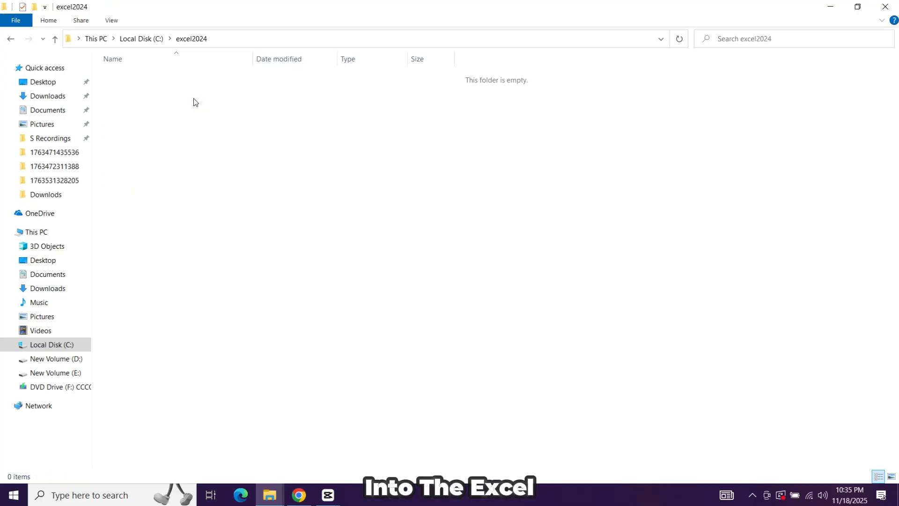
right_click(196, 88)
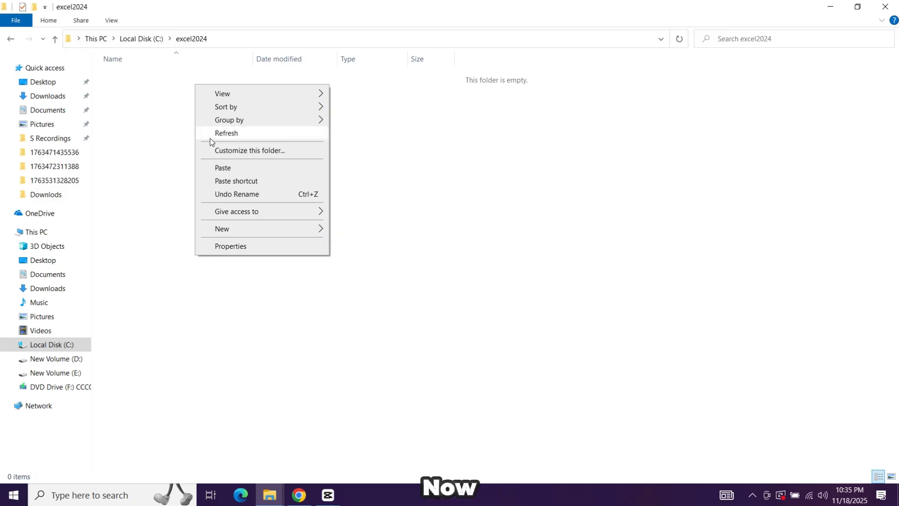
left_click(227, 170)
left_click(228, 177)
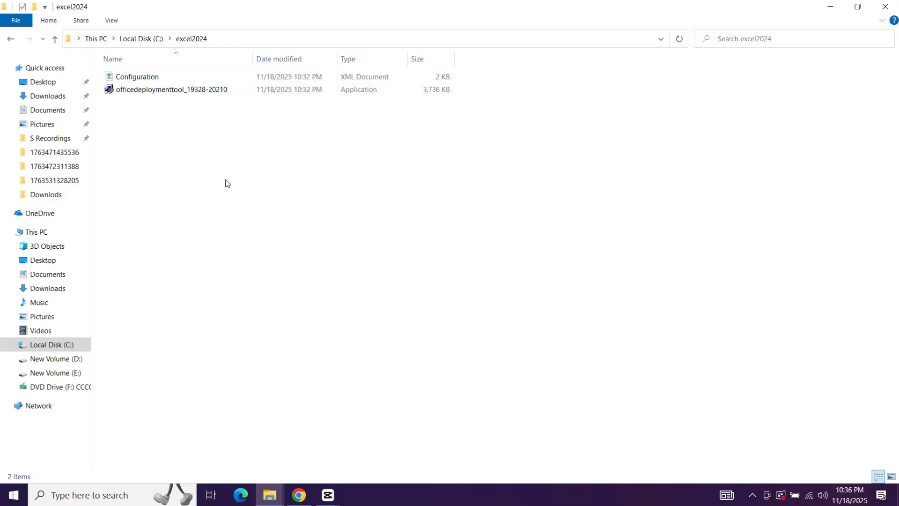
right_click(139, 111)
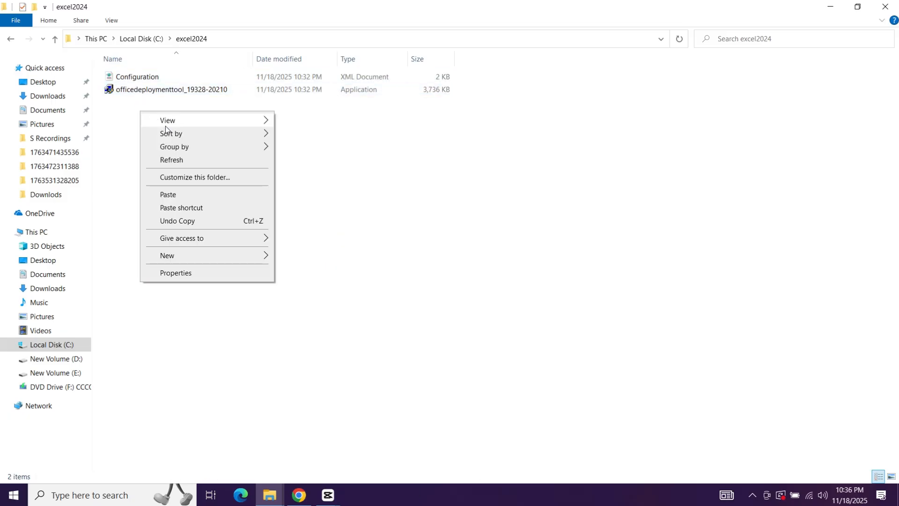
mouse_move(226, 121)
left_click(289, 135)
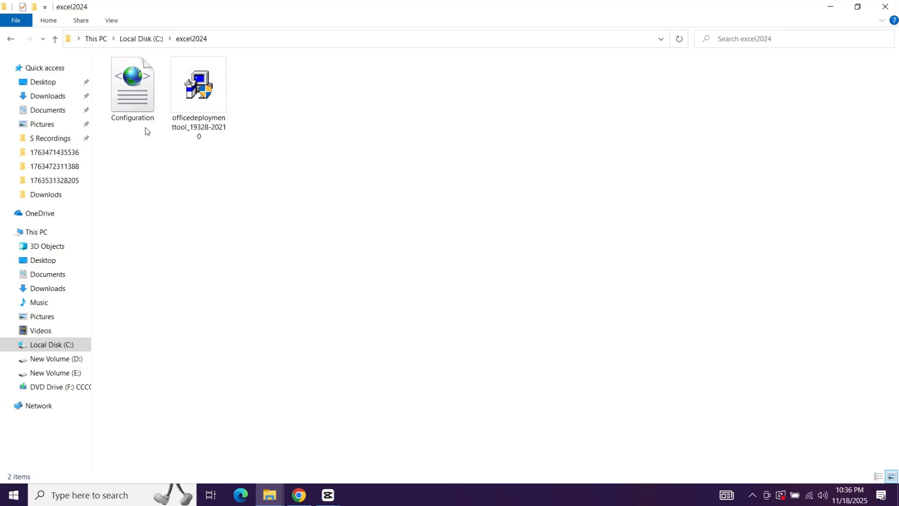
right_click(212, 73)
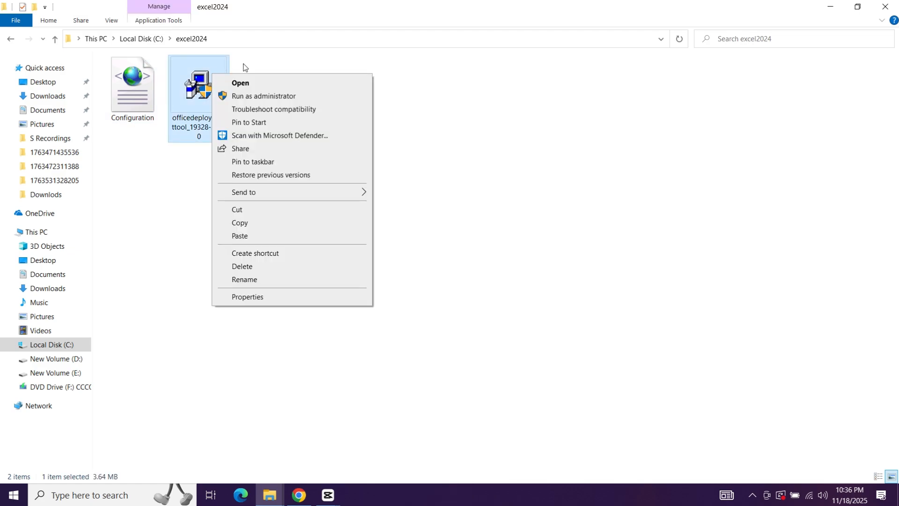
left_click(249, 85)
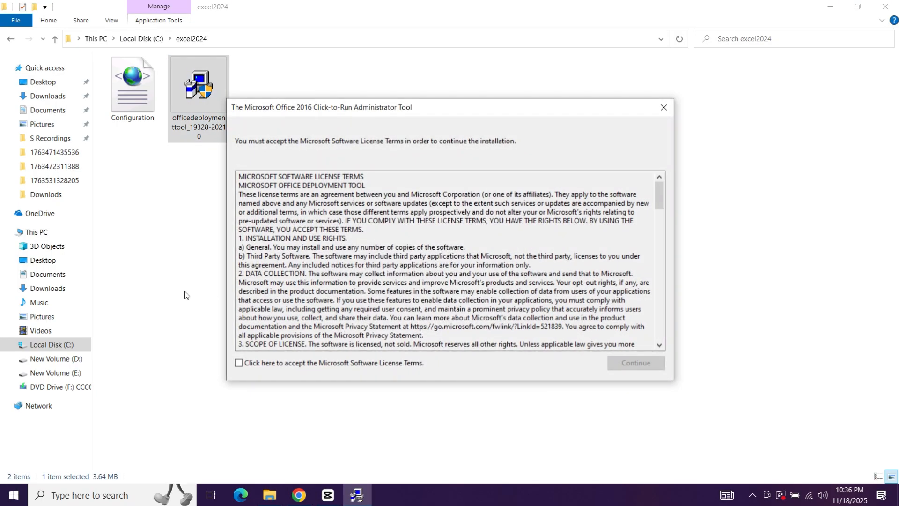
left_click(273, 364)
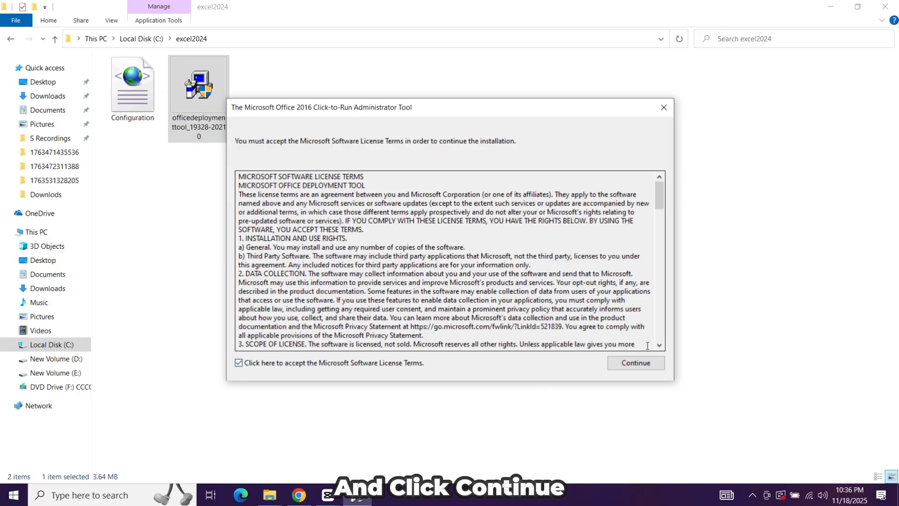
left_click(624, 367)
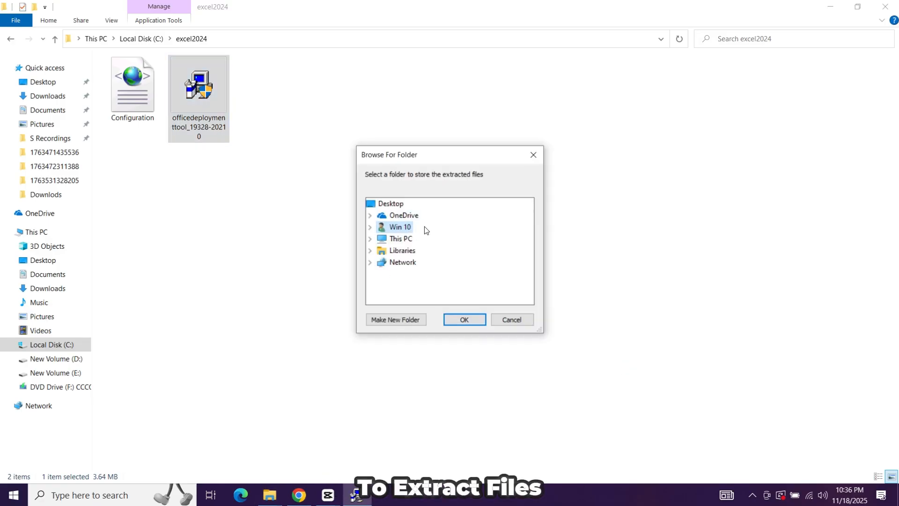
- Extract the deployment tool's files into the excel2024 folder on Local Disk (C:) and close the extraction dialog
left_click(370, 239)
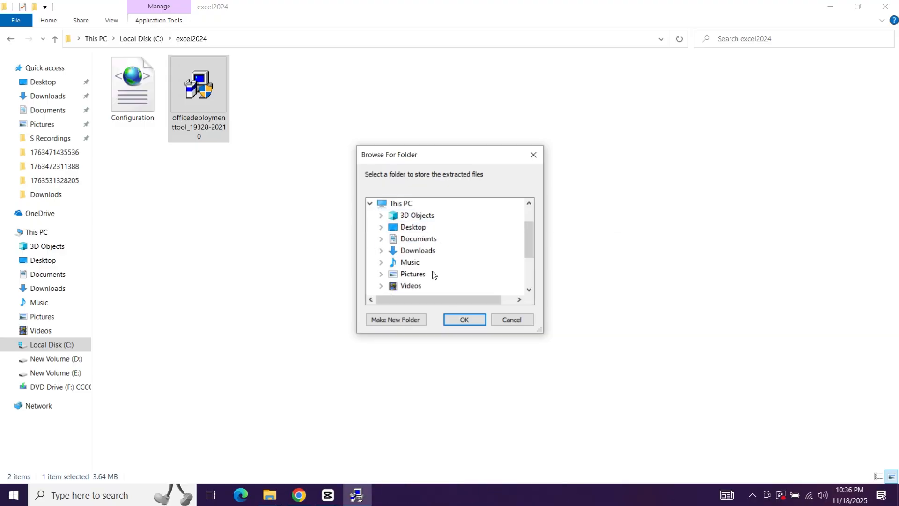
scroll(431, 275, "down", 1)
left_click(382, 263)
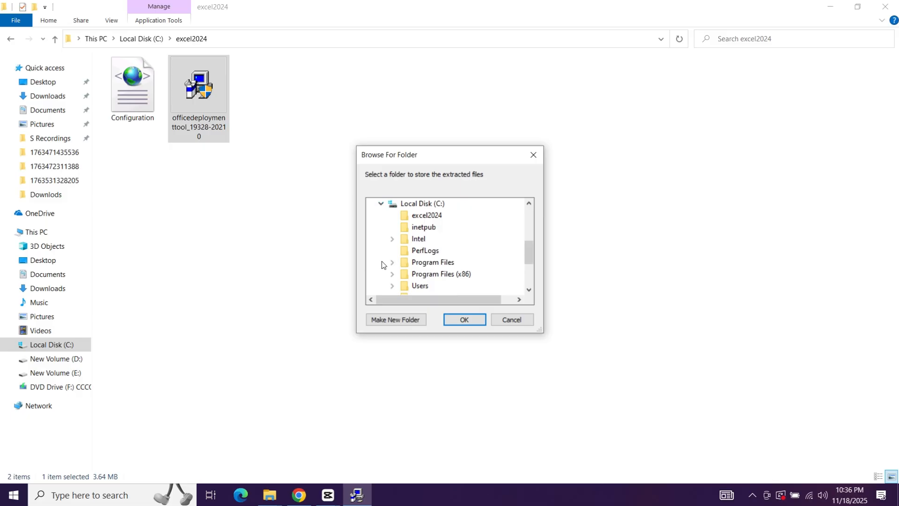
left_click(419, 216)
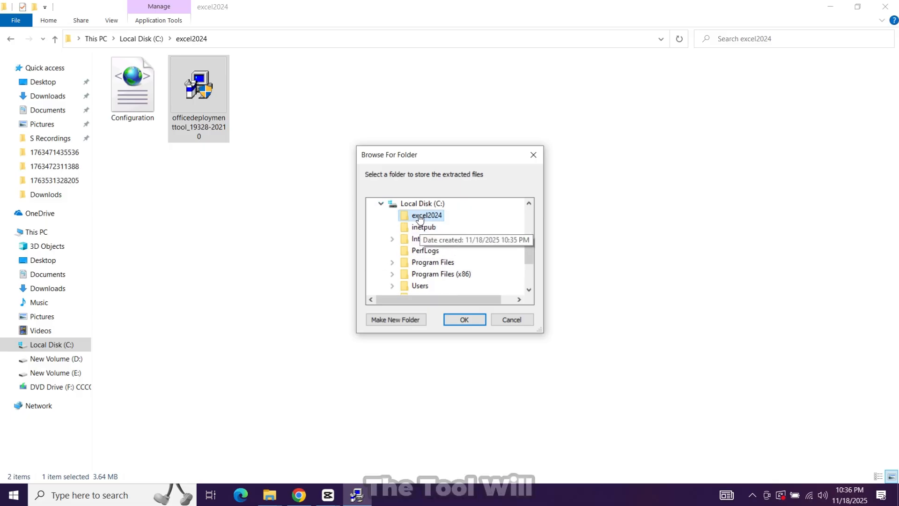
left_click(475, 319)
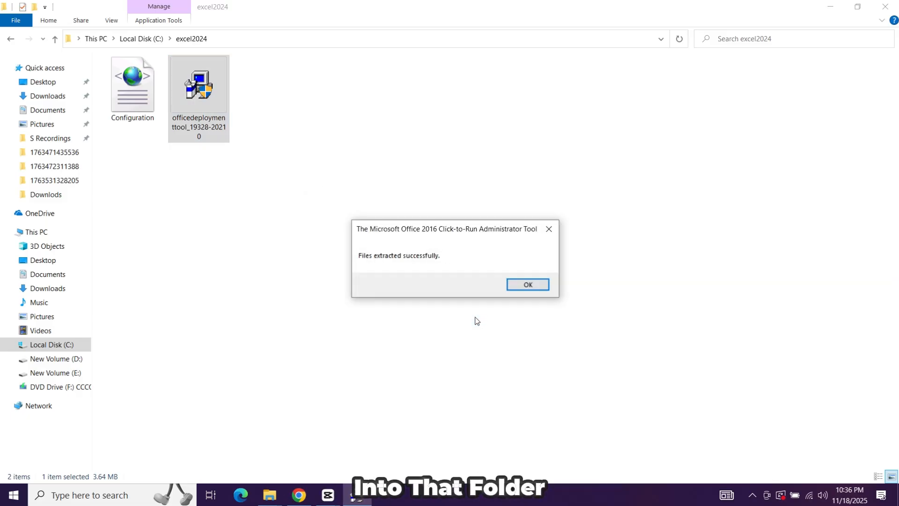
left_click(530, 283)
left_click(391, 210)
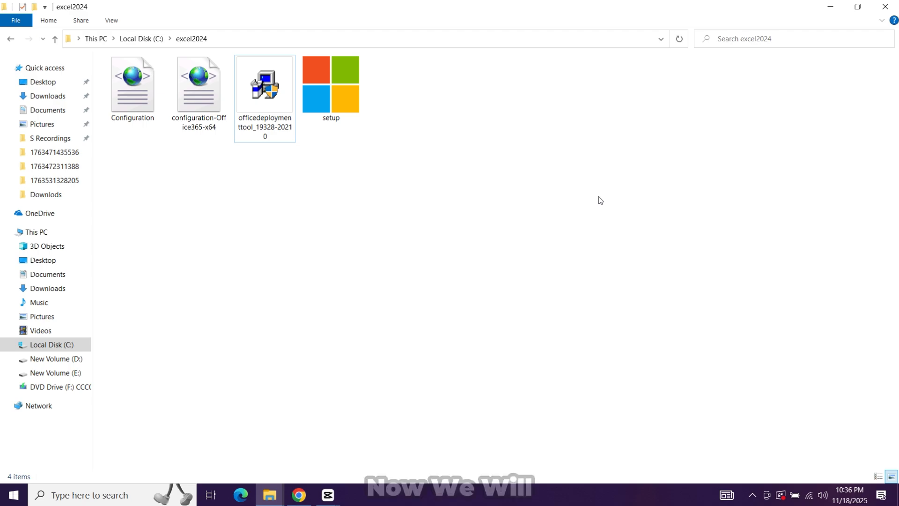
- Minimize the open windows, search Windows for "cmd", run Command Prompt as administrator and move its window toward the desktop's center
left_click(830, 7)
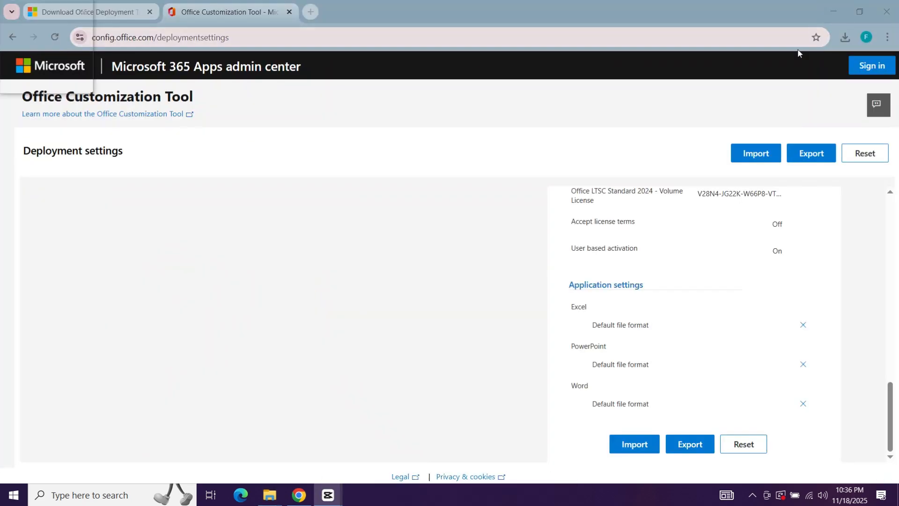
left_click(824, 8)
left_click(824, 7)
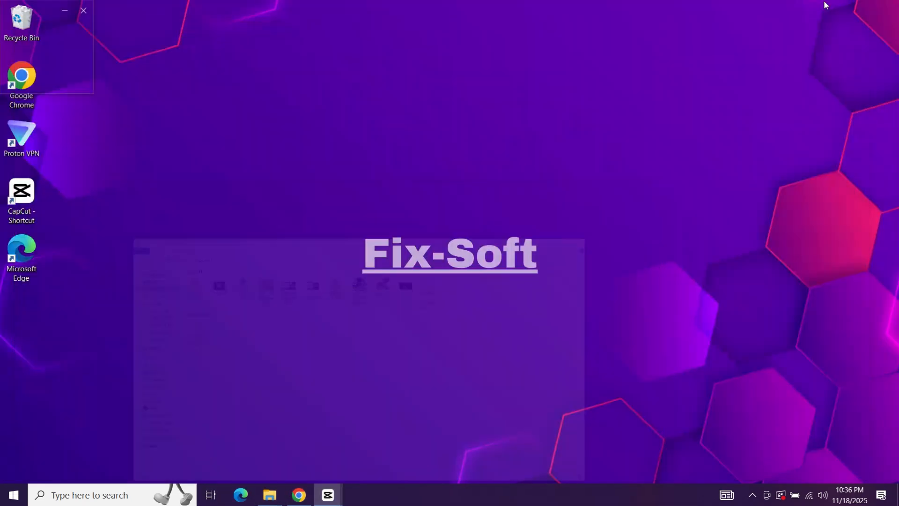
left_click(168, 490)
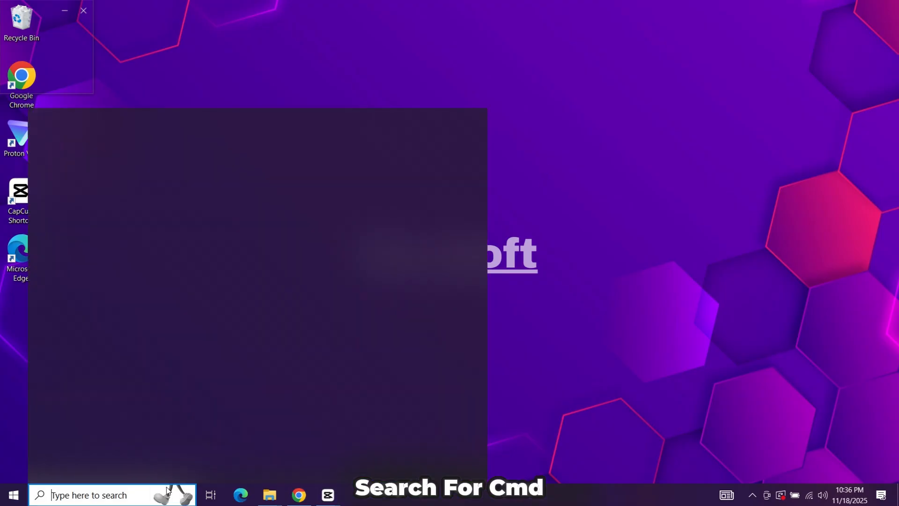
type("cmd")
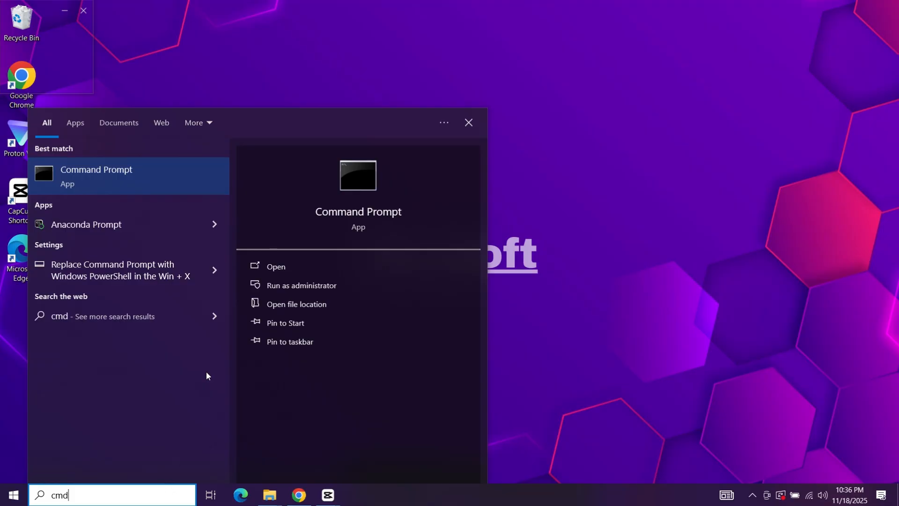
right_click(367, 211)
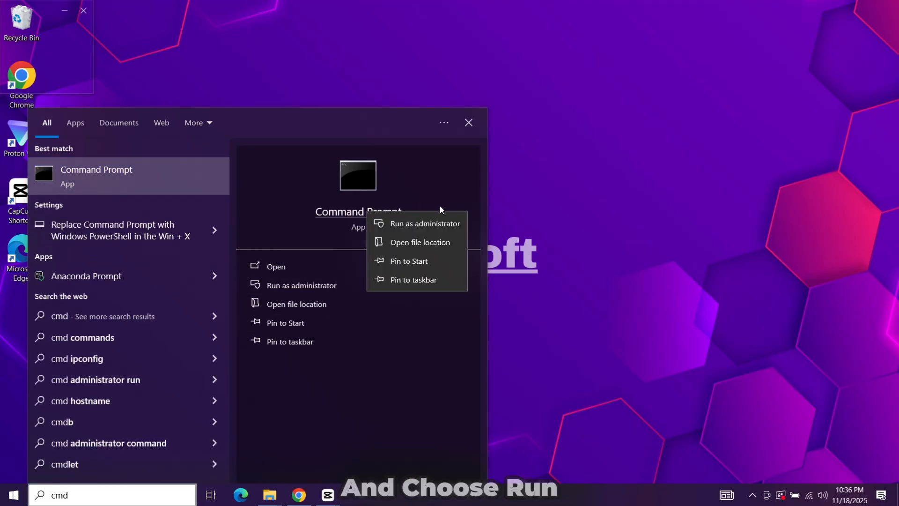
left_click(428, 223)
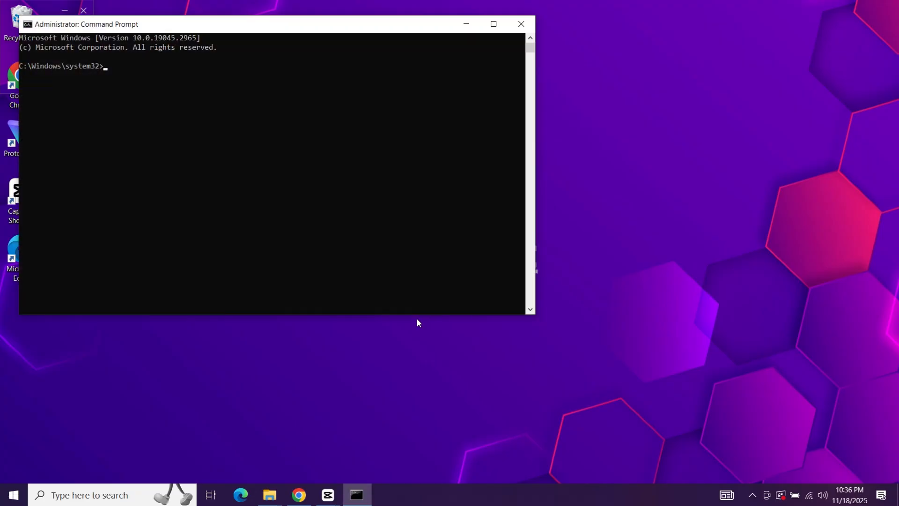
left_click_drag(249, 37, 428, 96)
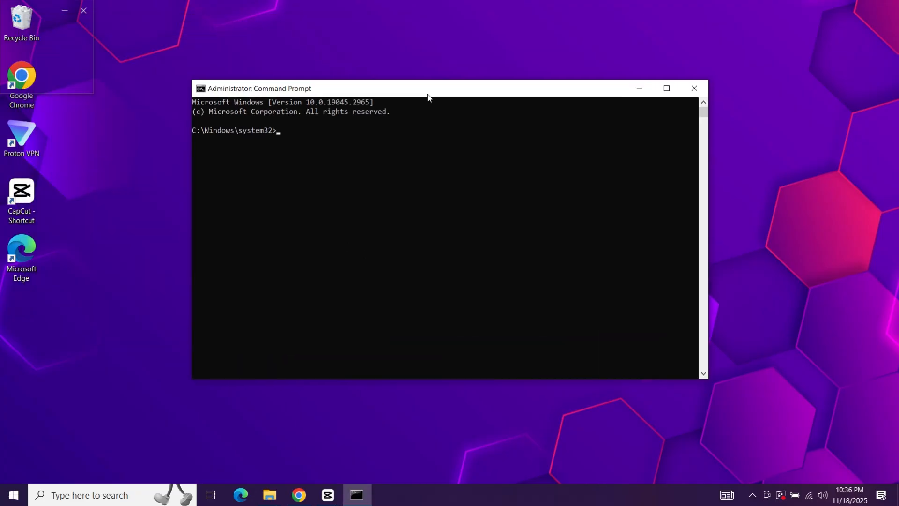
- Switch to the excel2024 folder in File Explorer, copy its path C:\excel2024 and minimize the folder window
left_click(270, 495)
left_click(291, 452)
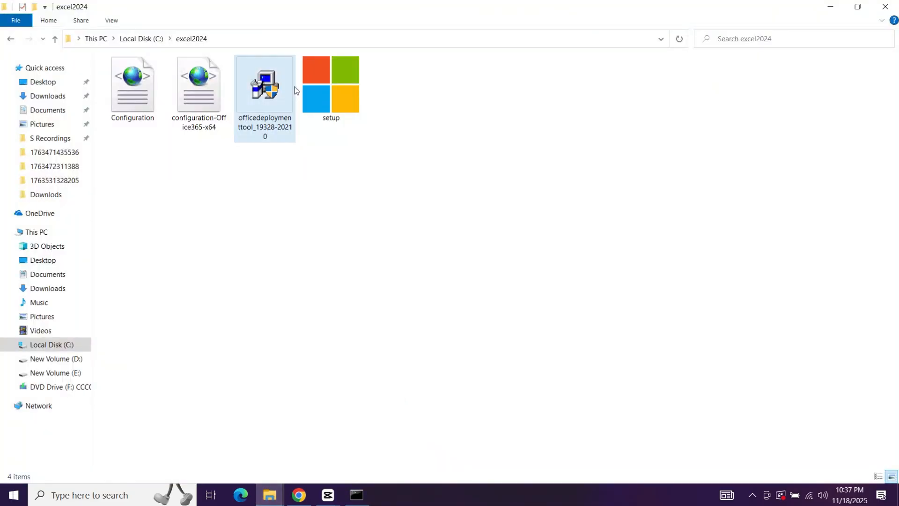
left_click(353, 36)
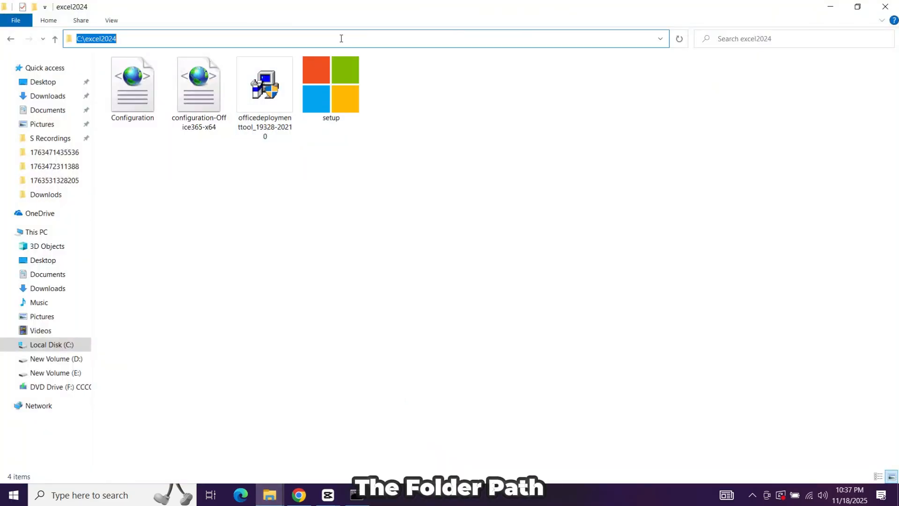
right_click(168, 38)
left_click(207, 70)
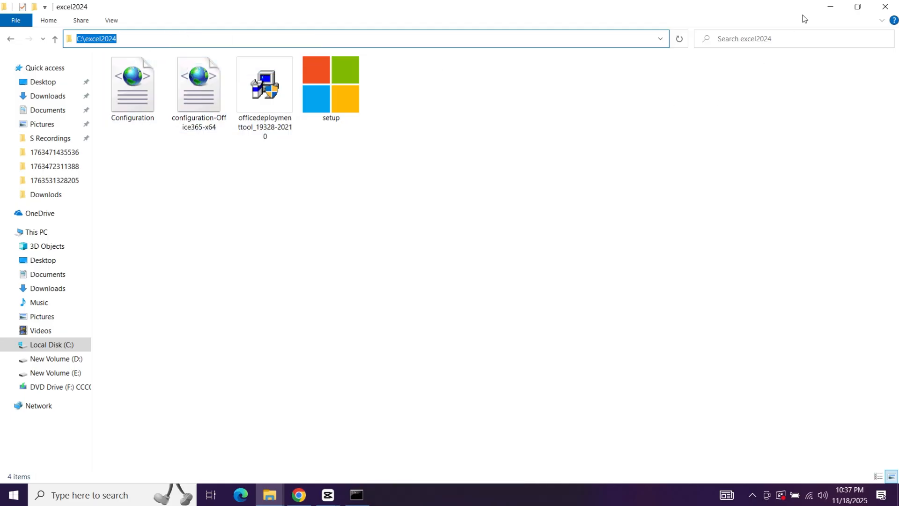
left_click(828, 8)
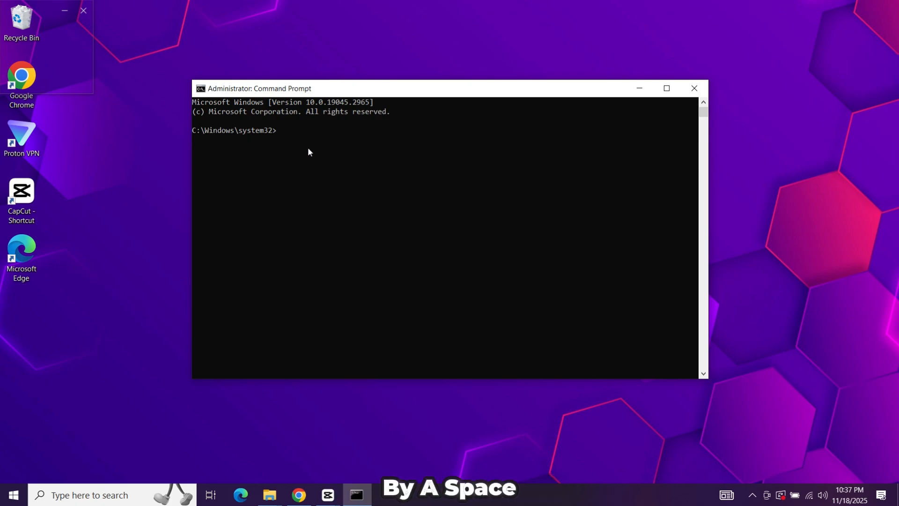
- Change the Command Prompt directory to the copied folder path with cd C:\excel2024
type("d")
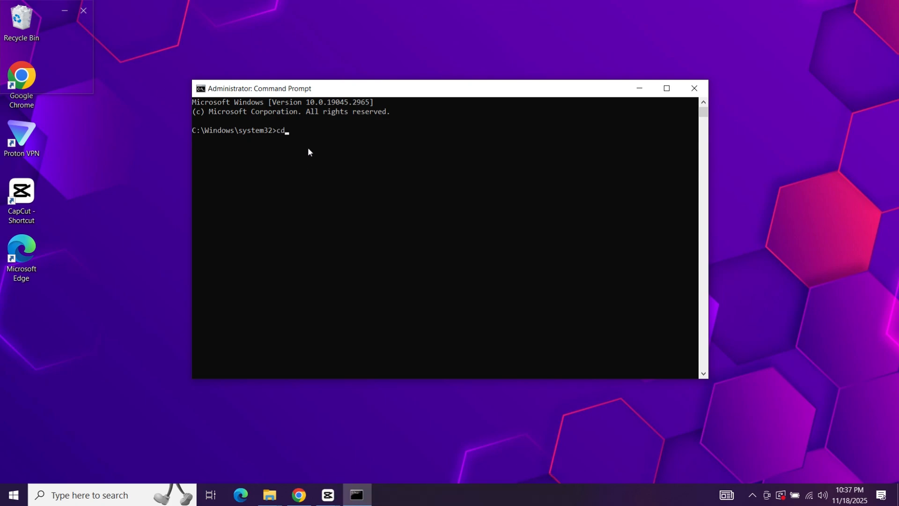
key("ctrl+v")
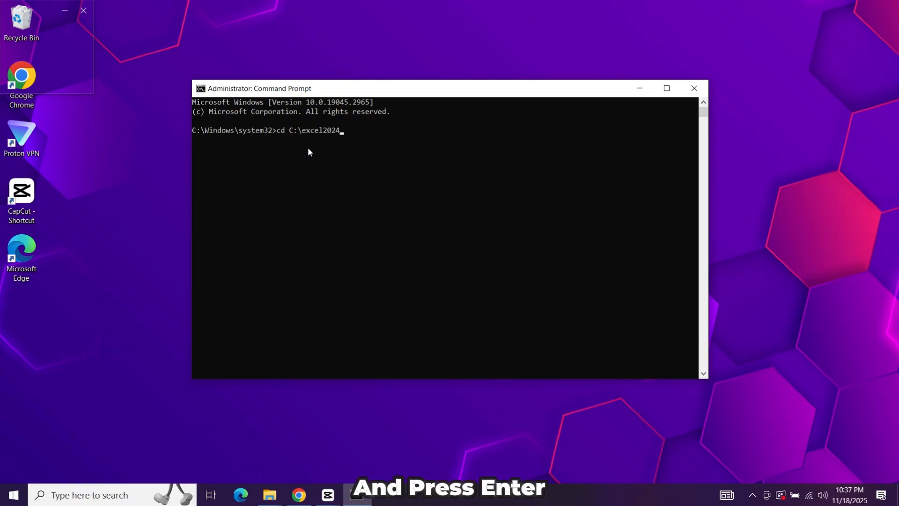
key("Return")
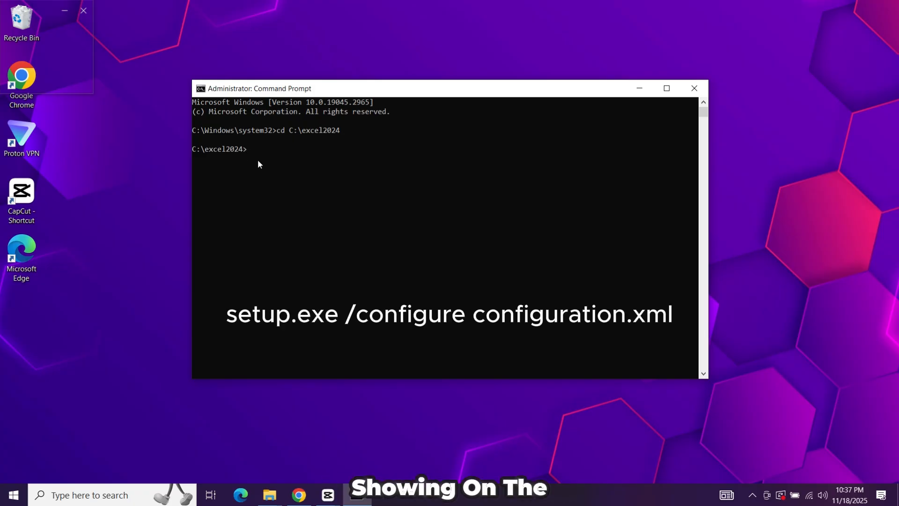
- Run setup.exe/configure configuration.xml in the Command Prompt, minimize that window and close the Office installer when installation is complete
type("setu")
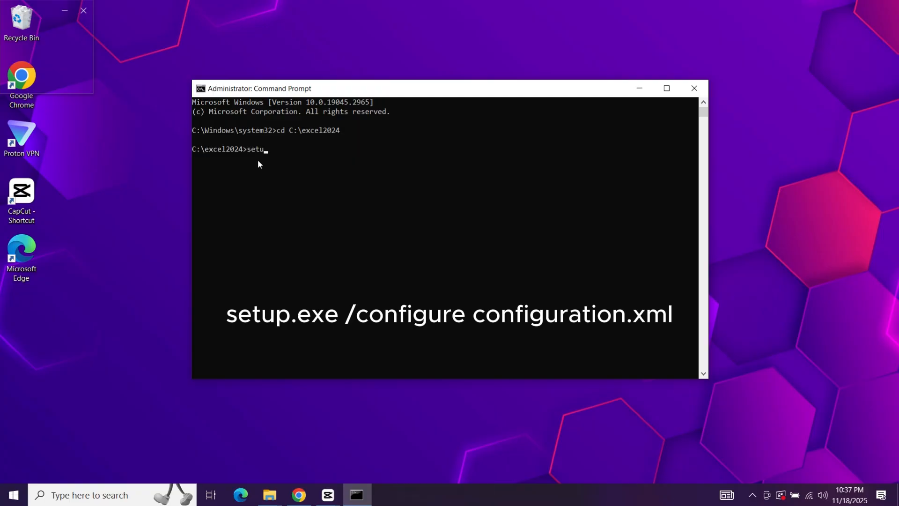
type("p.exe")
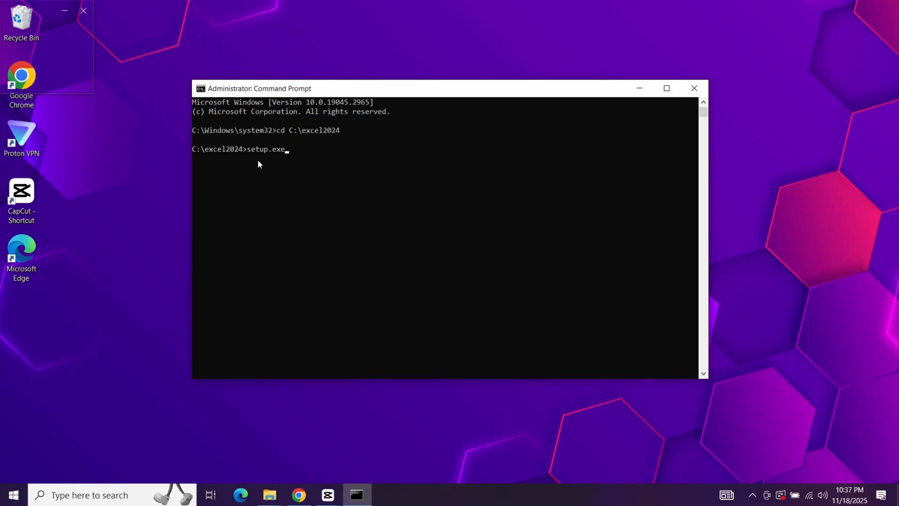
type("/configure configuration.xml")
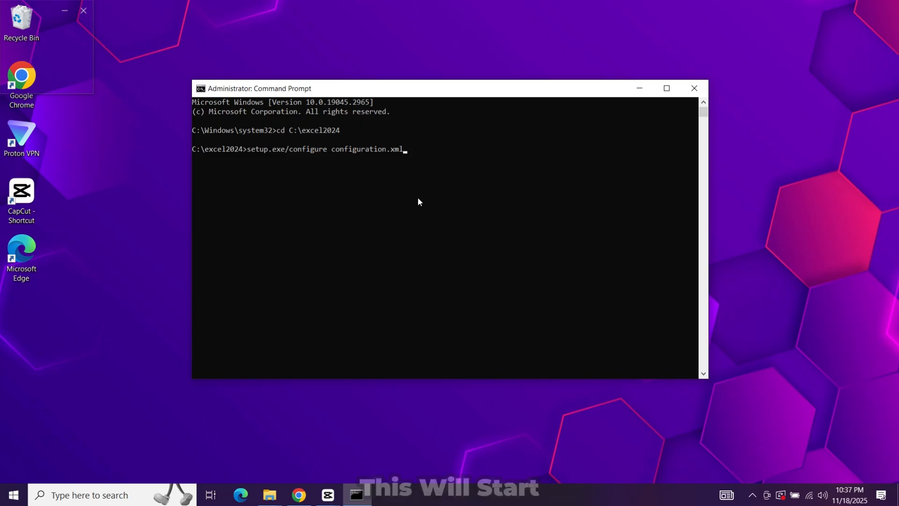
key("Return")
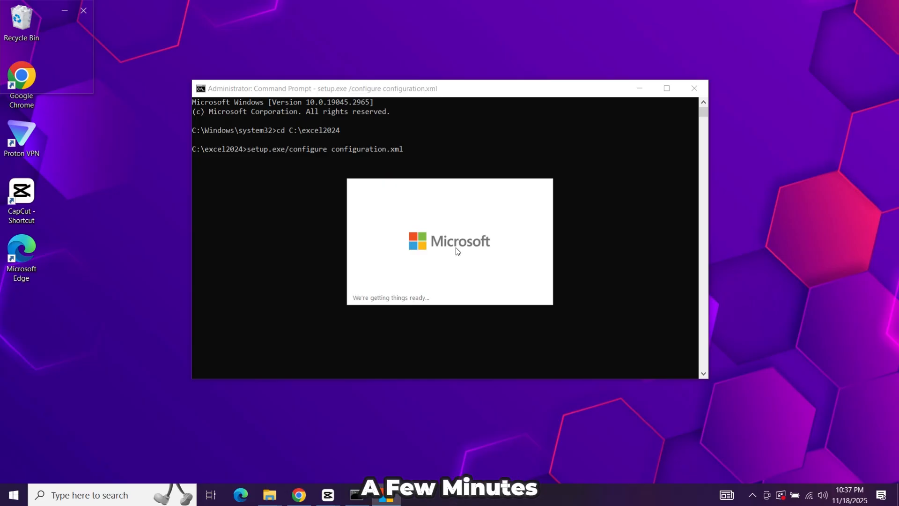
left_click(640, 89)
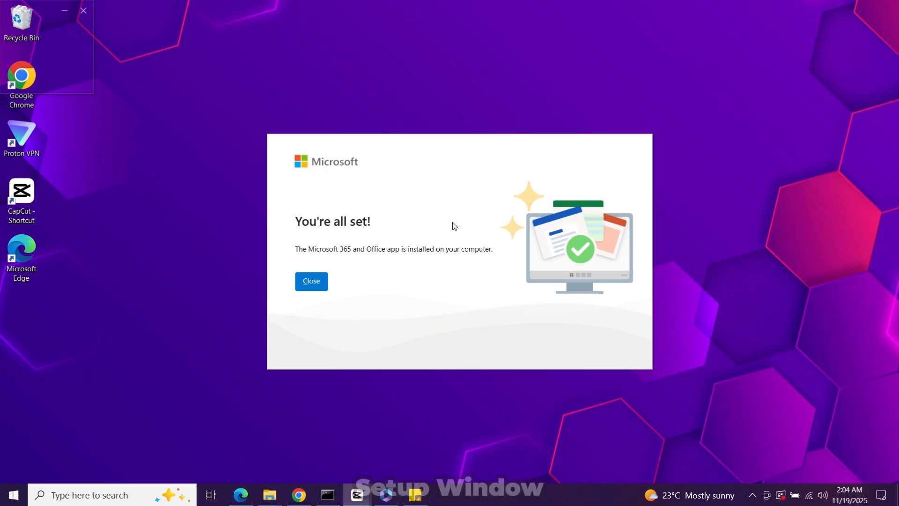
left_click(317, 286)
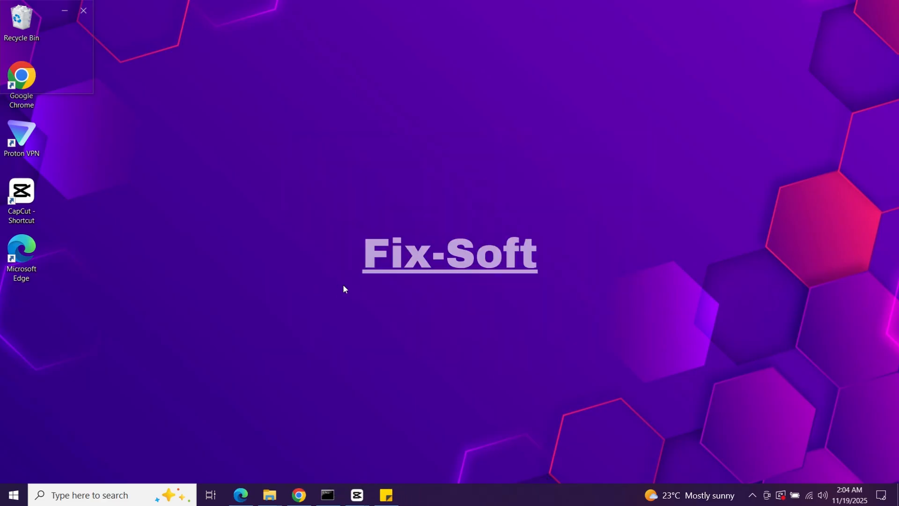
- Search Windows for "ex", open the Excel app and accept the Microsoft Office license agreement
left_click(13, 495)
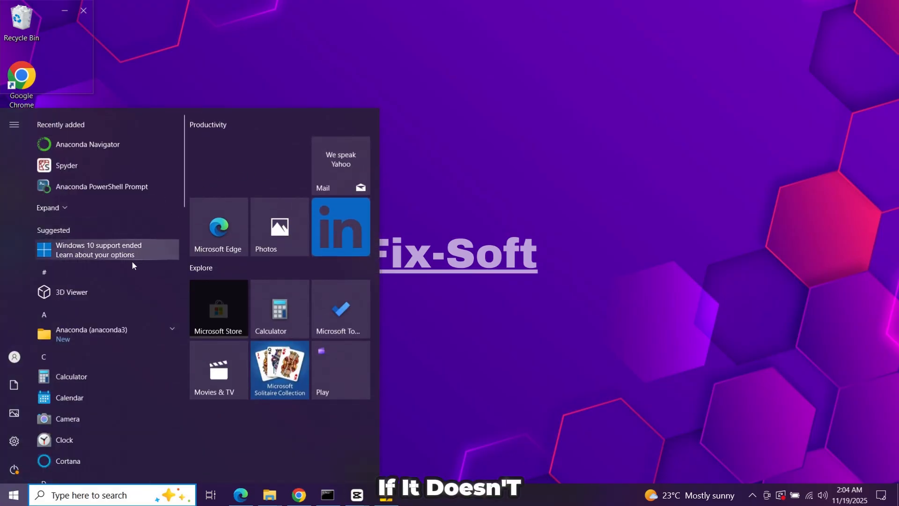
left_click(112, 495)
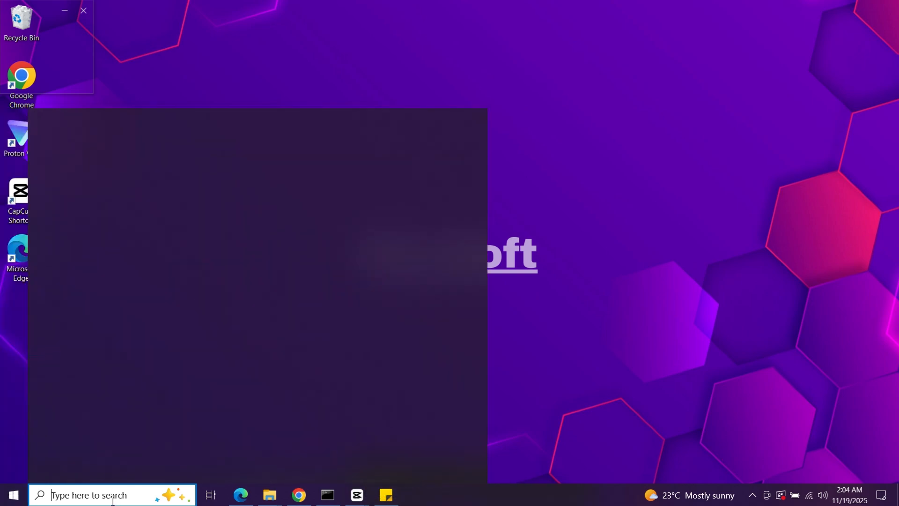
type("ex")
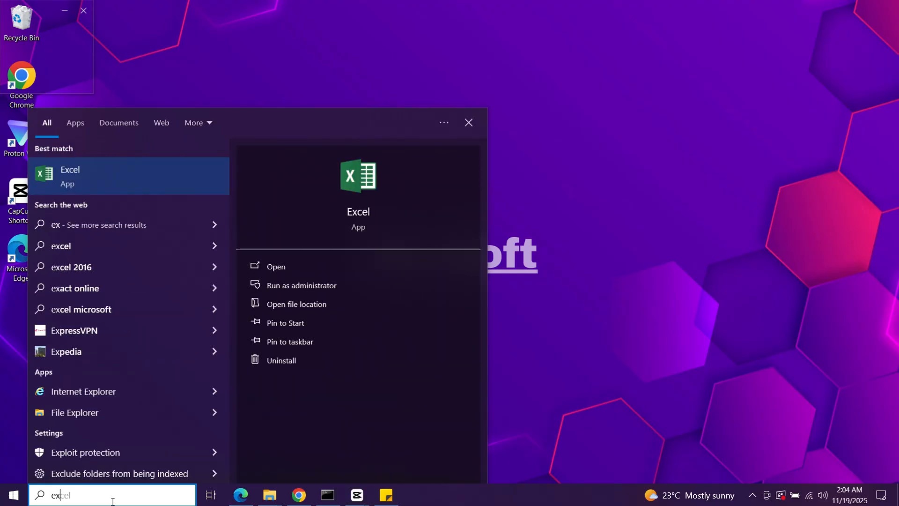
left_click(360, 190)
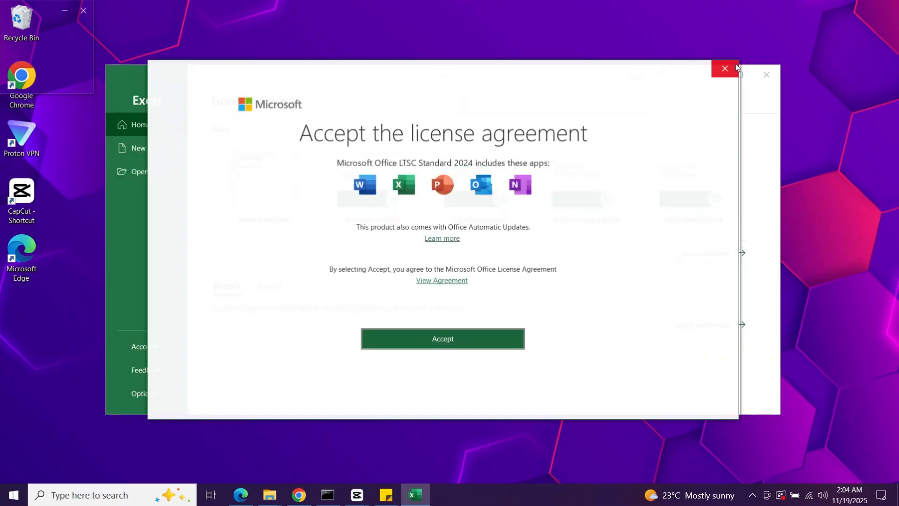
left_click(446, 339)
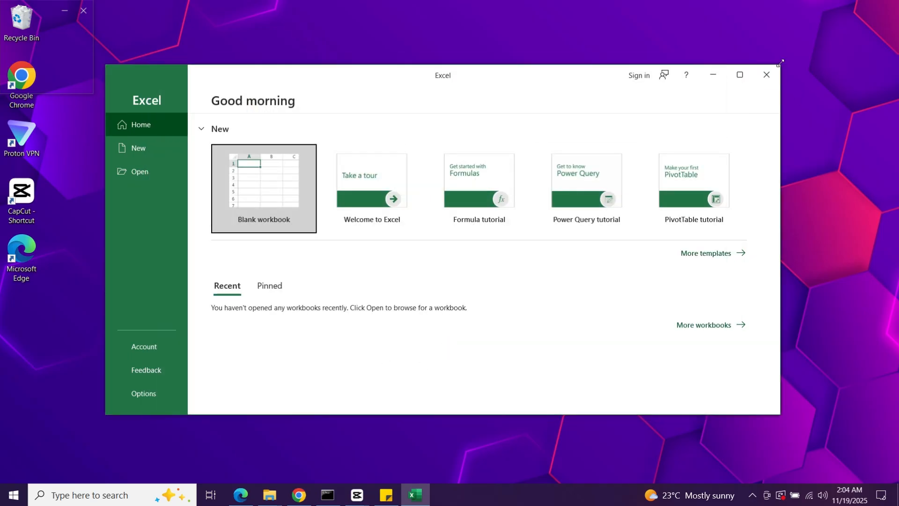
- Enlarge the Excel start window, move it toward the desktop's center and create a blank workbook
left_click_drag(780, 63, 860, 22)
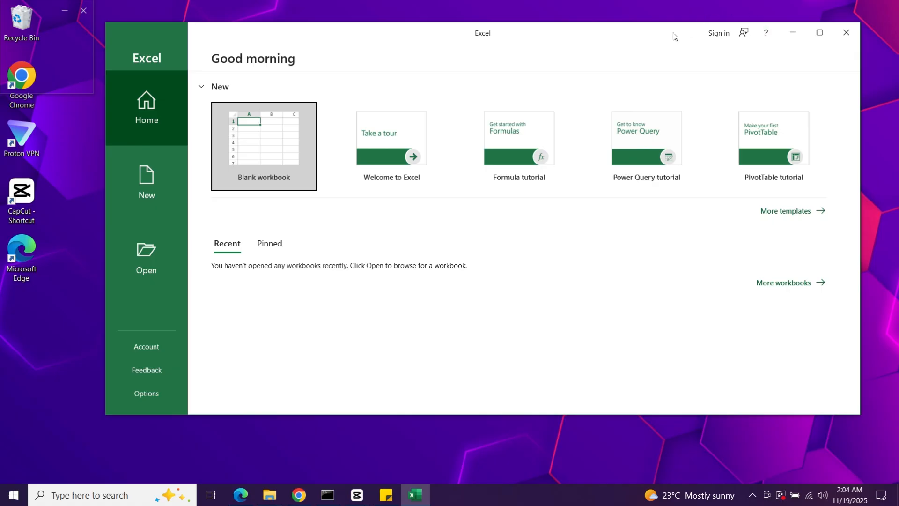
left_click_drag(674, 36, 657, 62)
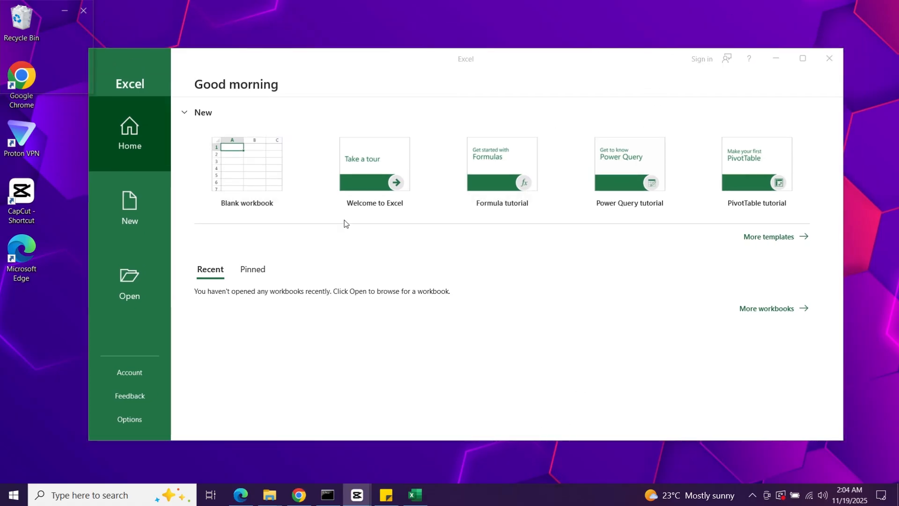
left_click(256, 188)
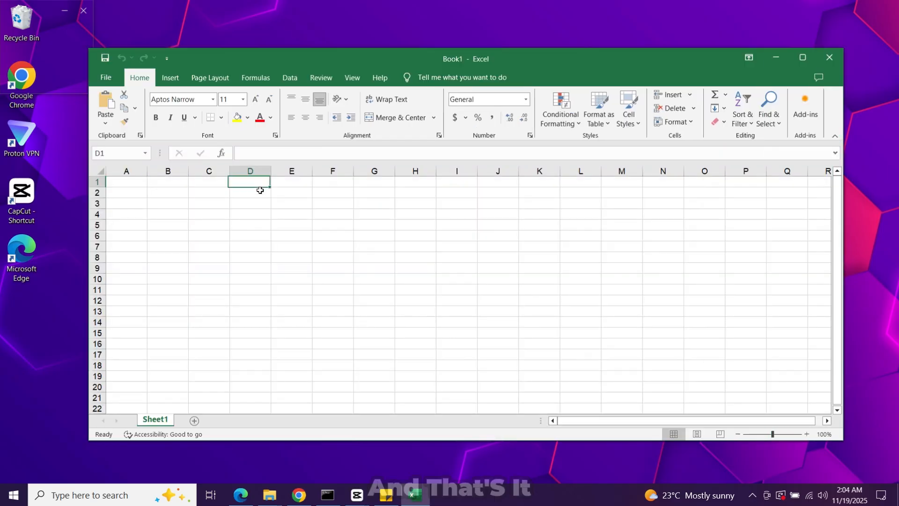
- Enter the text "fixsoft" in cell A1 of Sheet1
left_click(136, 187)
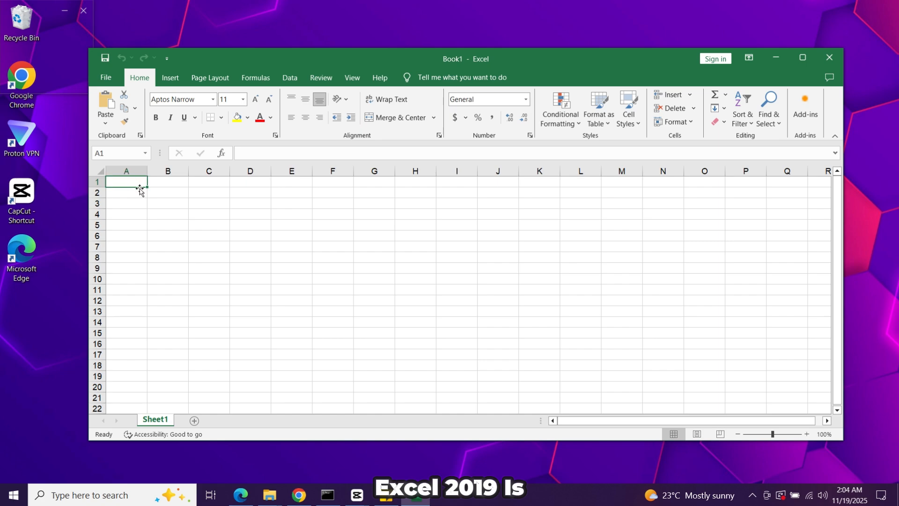
type("fix")
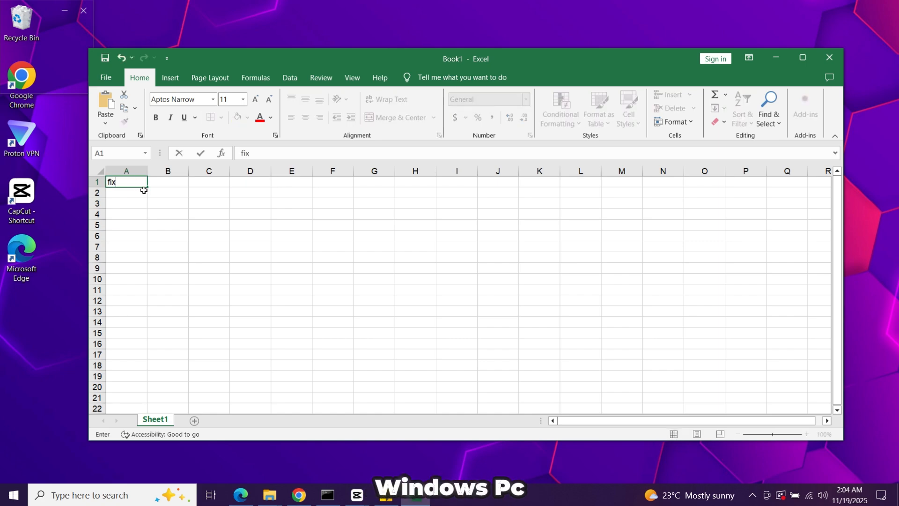
type("soft")
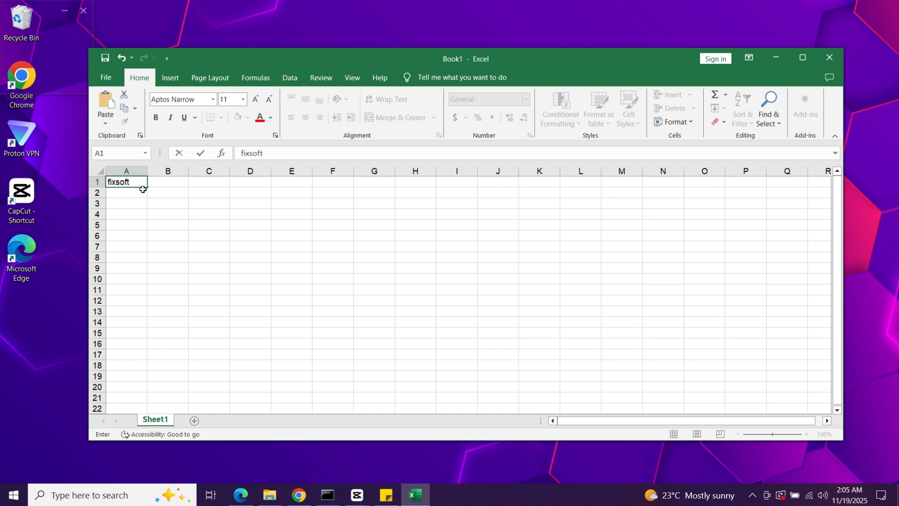